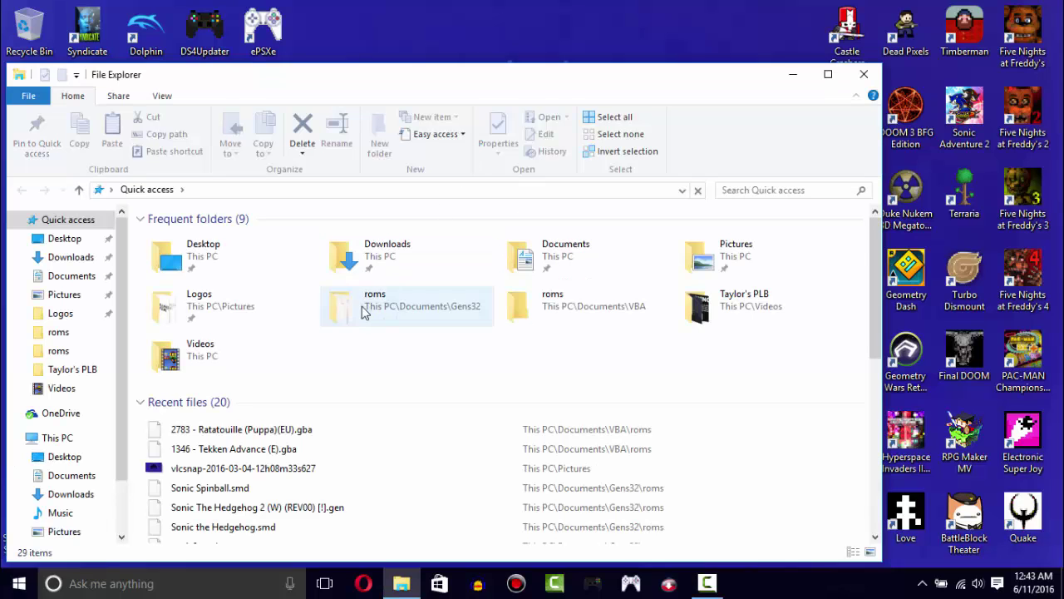
Look through the game images in the isos folder of Documents\ePSXe, and close the file window
{"action": "double_click", "coordinate": [536, 268]}
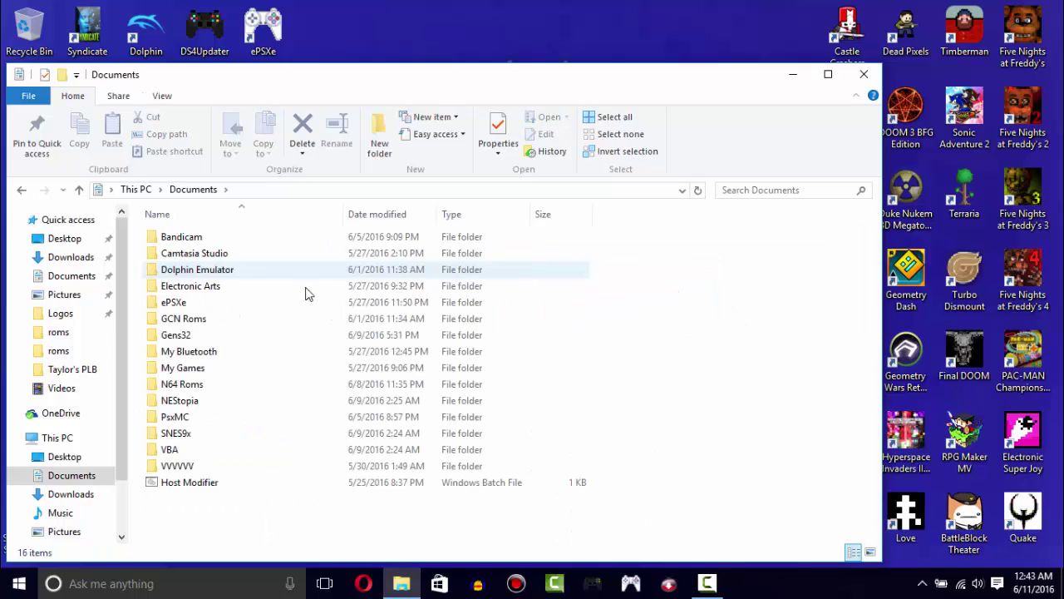
{"action": "double_click", "coordinate": [186, 306]}
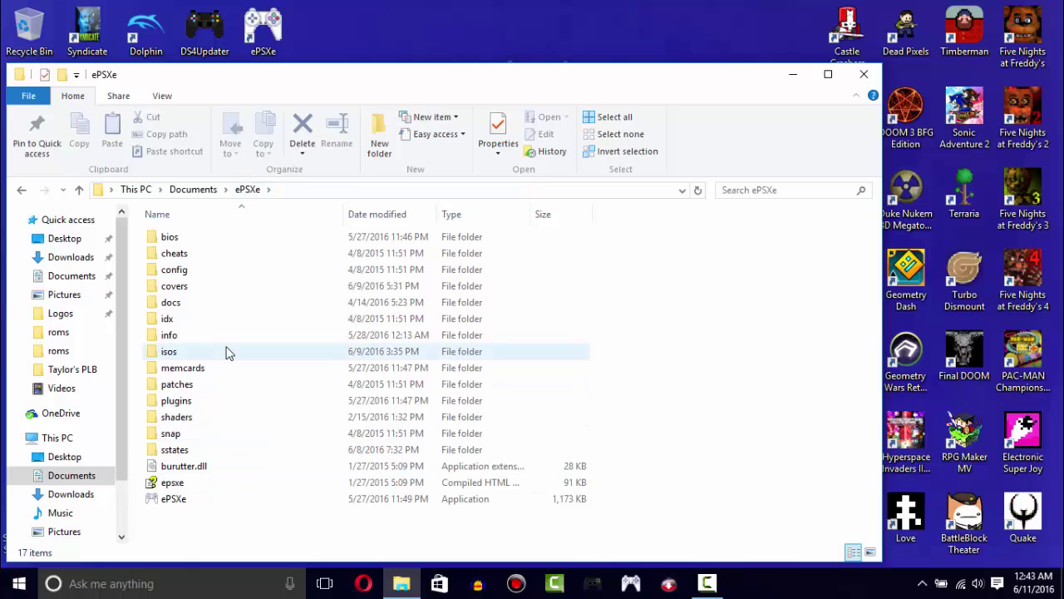
{"action": "double_click", "coordinate": [228, 351]}
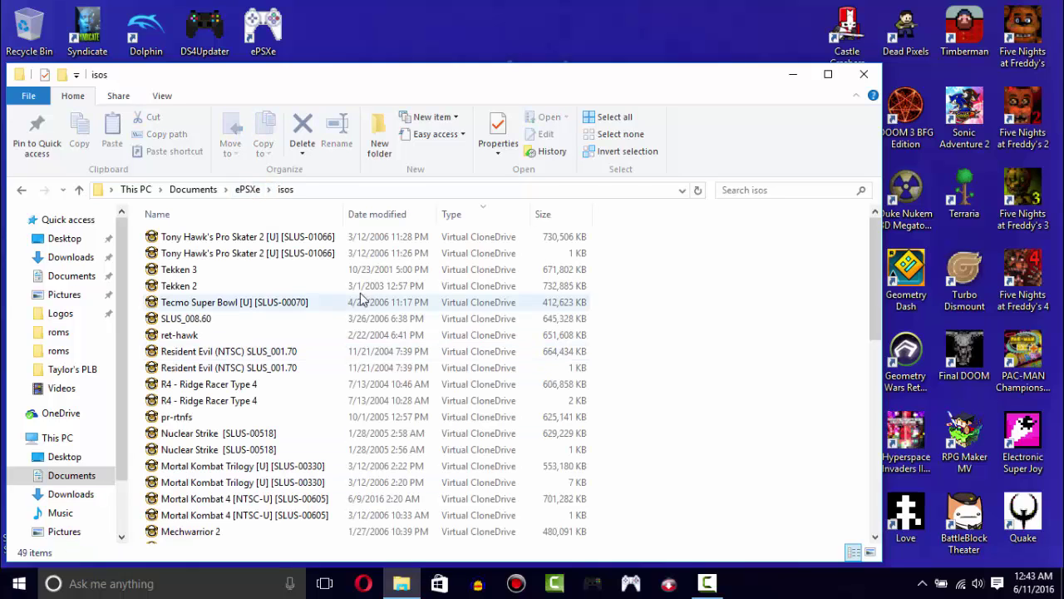
{"action": "scroll", "coordinate": [879, 281], "scroll_direction": "down", "scroll_amount": 10}
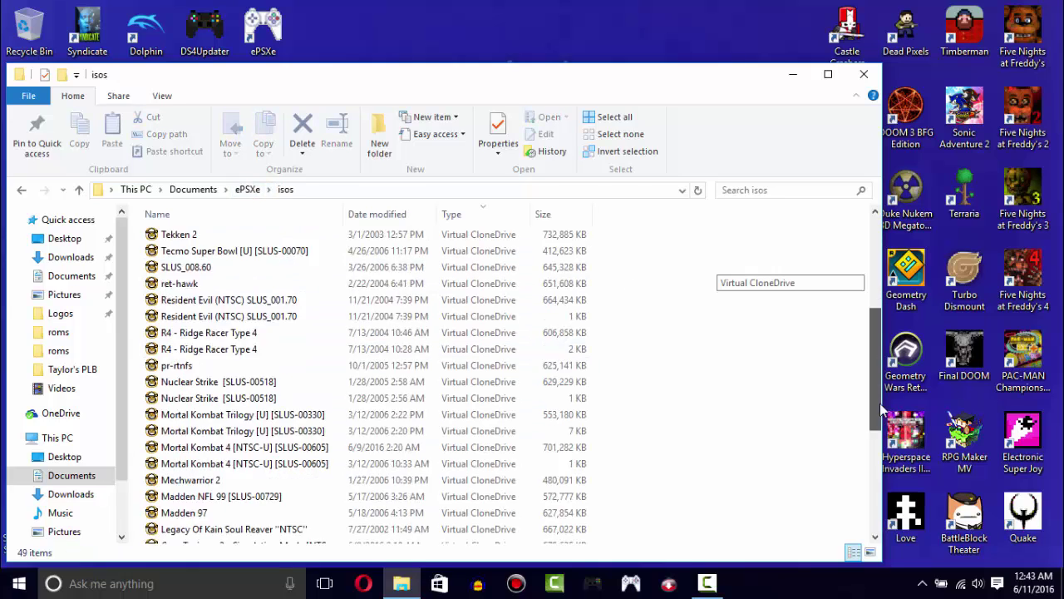
{"action": "left_click", "coordinate": [248, 189]}
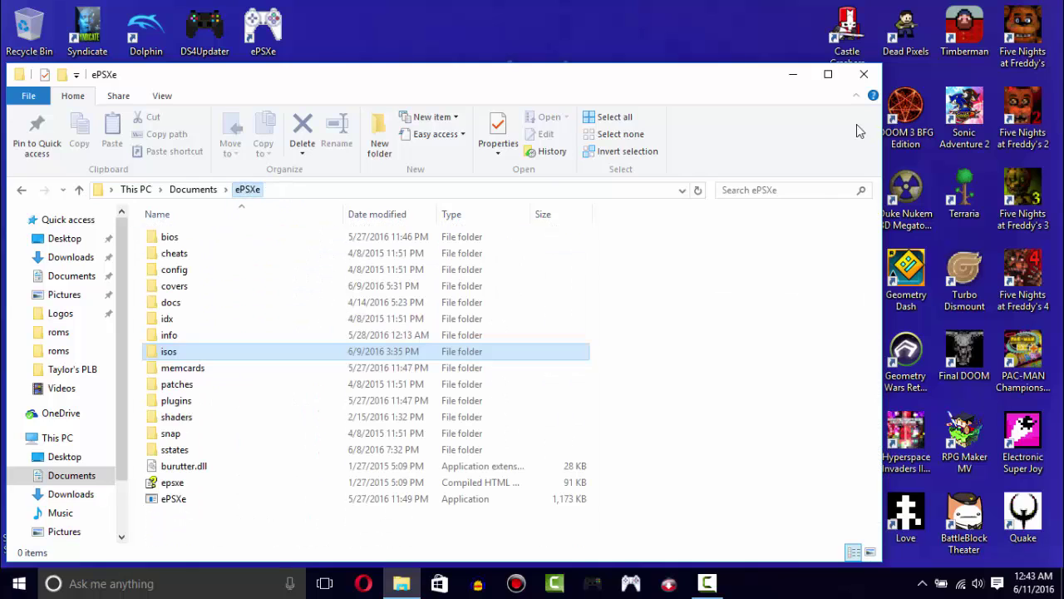
{"action": "left_click", "coordinate": [865, 74]}
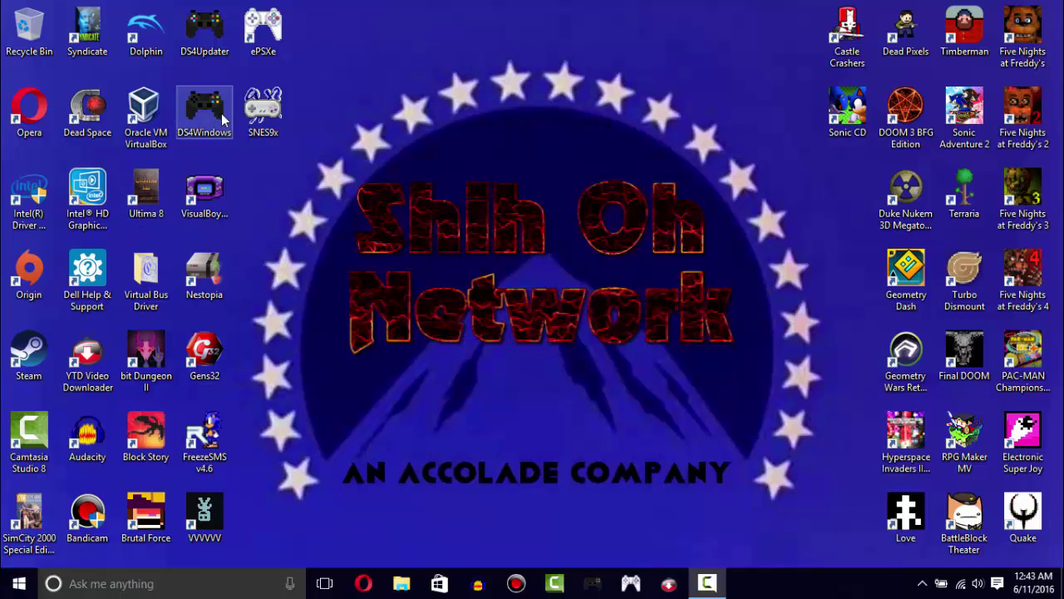
Switch to DS4Windows to start the controller mapping in the background, and launch the ePSXe emulator
{"action": "double_click", "coordinate": [204, 113]}
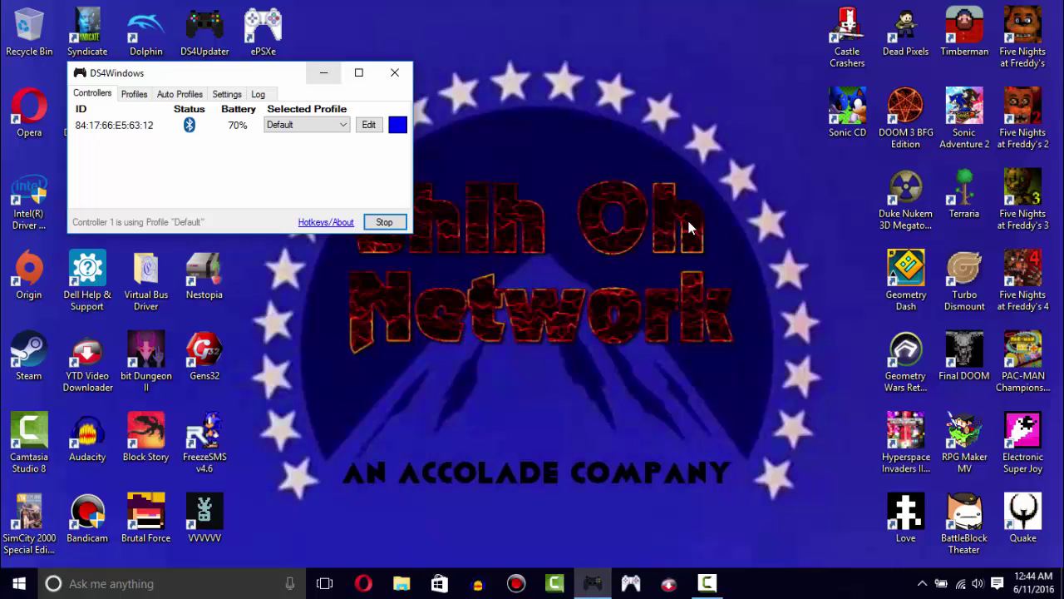
{"action": "key", "text": "super+Down"}
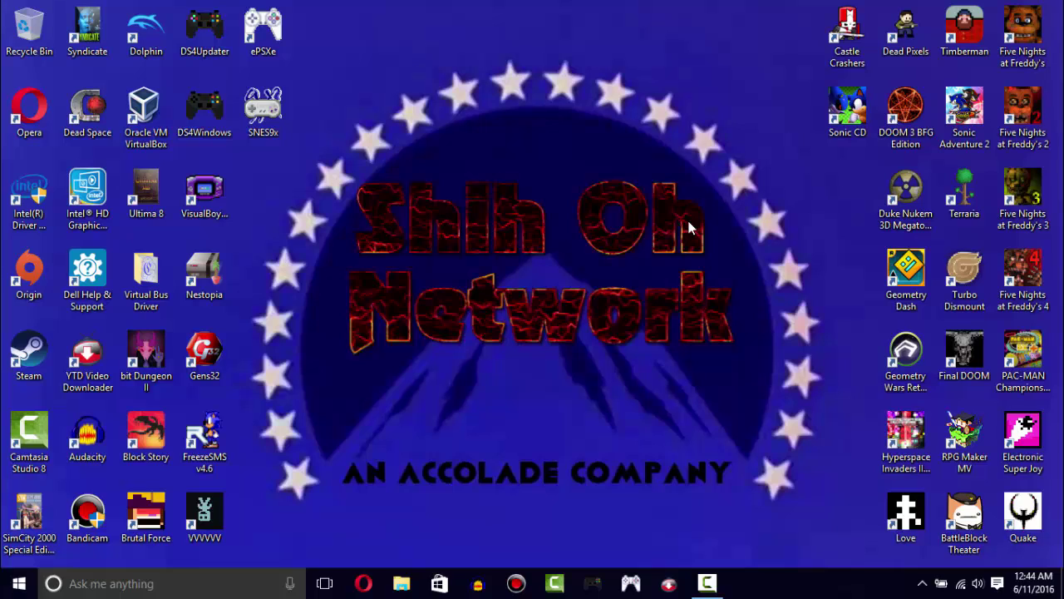
{"action": "key", "text": "e"}
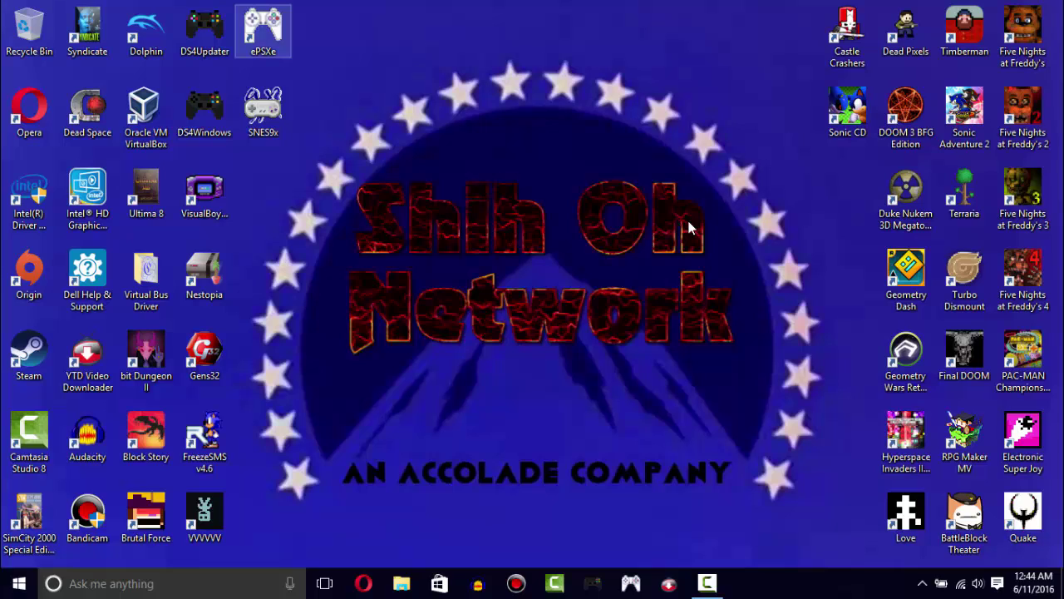
{"action": "key", "text": "Return"}
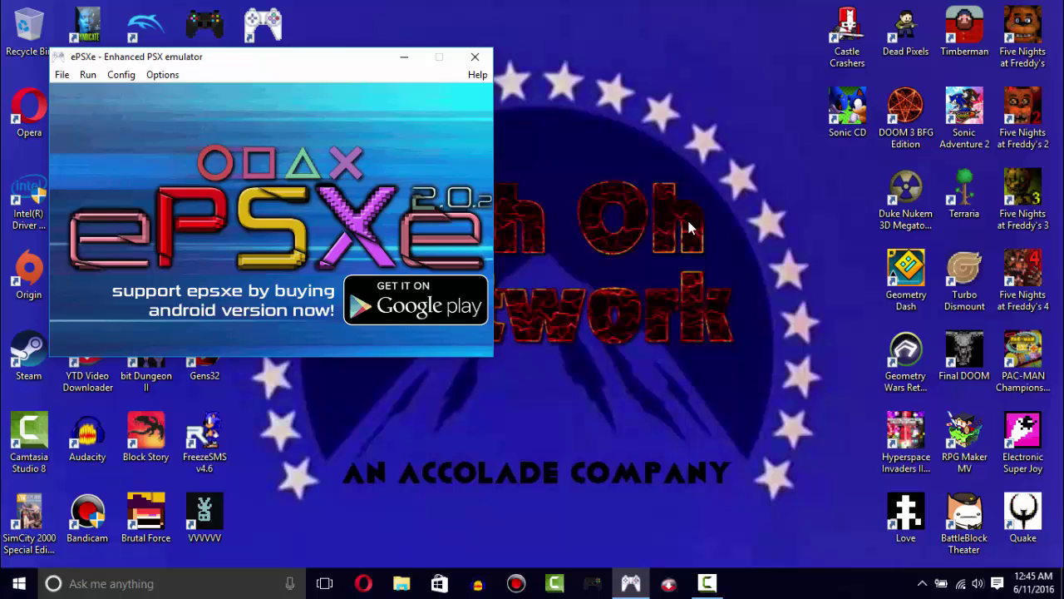
{"action": "key", "text": "alt+c"}
{"action": "key", "text": "Down"}
{"action": "key", "text": "Down"}
{"action": "key", "text": "Up"}
{"action": "key", "text": "Up"}
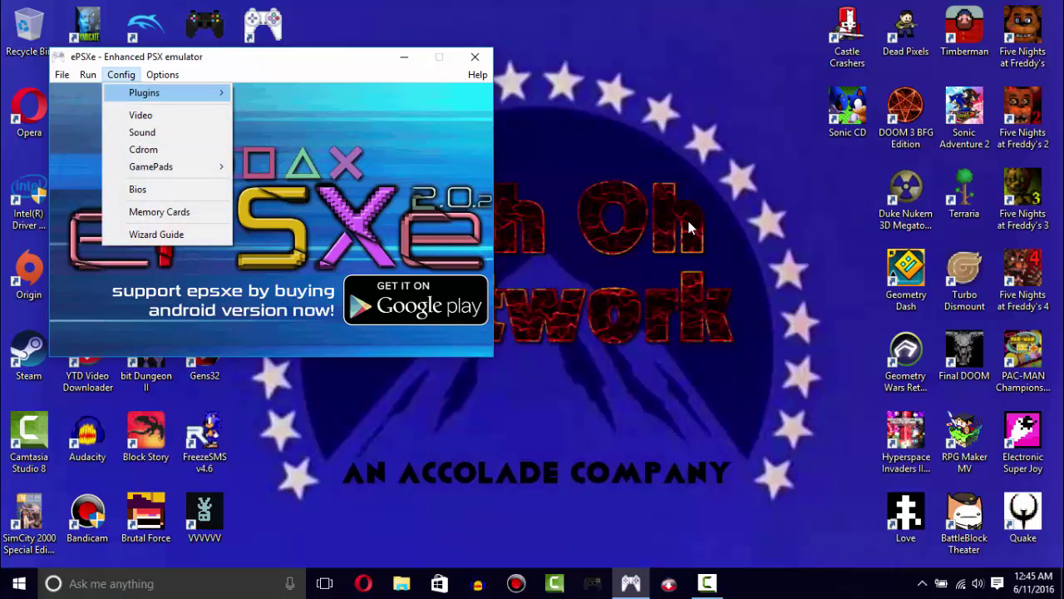
{"action": "key", "text": "Right"}
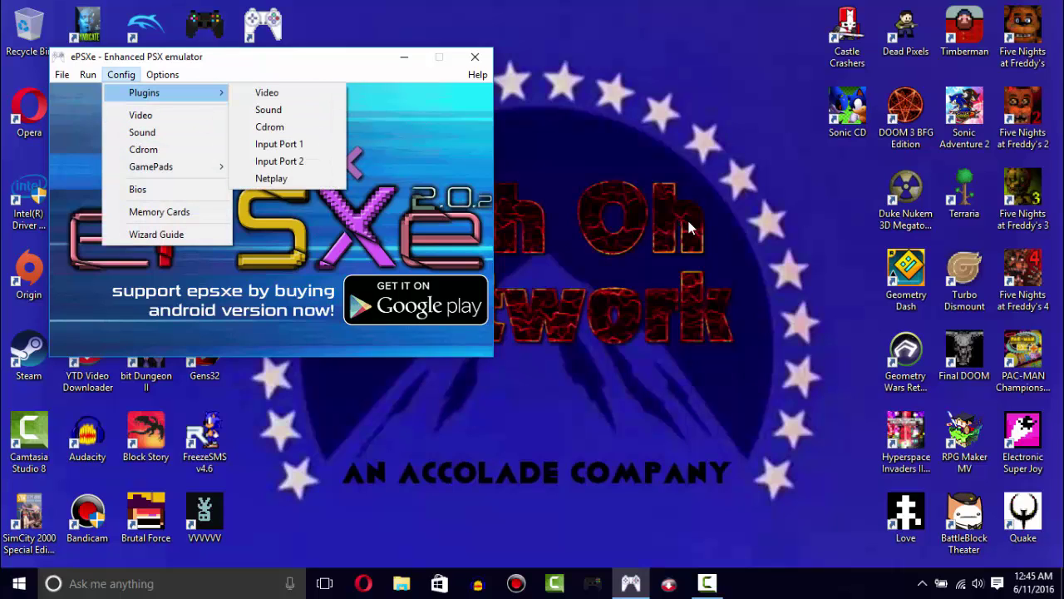
{"action": "key", "text": "alt"}
{"action": "key", "text": "alt+c"}
{"action": "key", "text": "Down"}
{"action": "key", "text": "Down"}
{"action": "key", "text": "Down"}
{"action": "key", "text": "Down"}
{"action": "key", "text": "Down"}
{"action": "key", "text": "Down"}
{"action": "key", "text": "Down"}
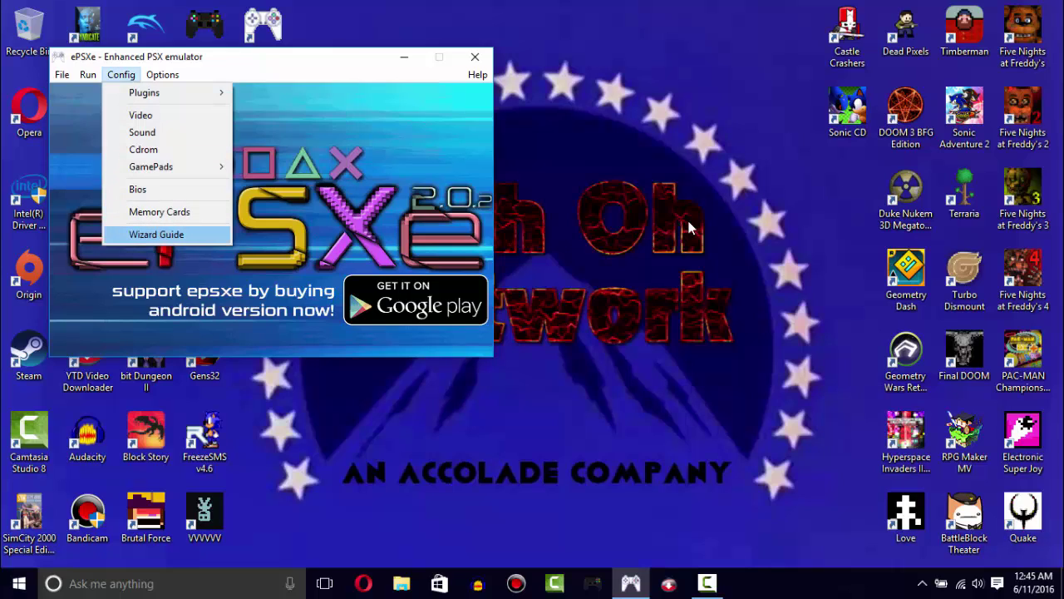
{"action": "key", "text": "Escape"}
{"action": "key", "text": "Escape"}
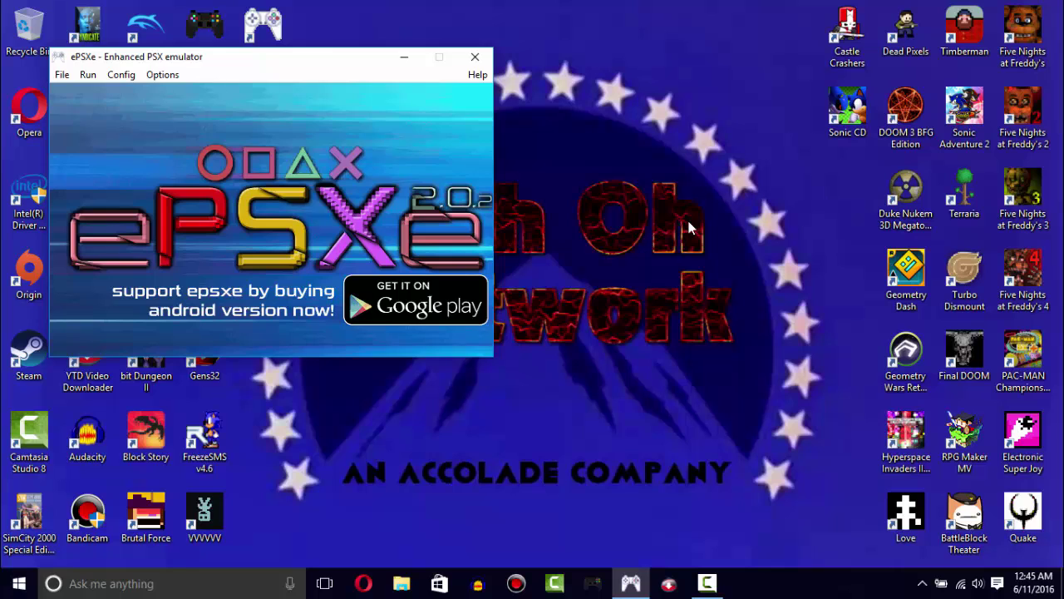
Start the configuration Wizard Guide and accept scph1001 - US (Recommended) as the BIOS
{"action": "key", "text": "alt"}
{"action": "key", "text": "Down"}
{"action": "key", "text": "Down"}
{"action": "key", "text": "Down"}
{"action": "key", "text": "Down"}
{"action": "key", "text": "Down"}
{"action": "key", "text": "Down"}
{"action": "key", "text": "Down"}
{"action": "key", "text": "Down"}
{"action": "key", "text": "Return"}
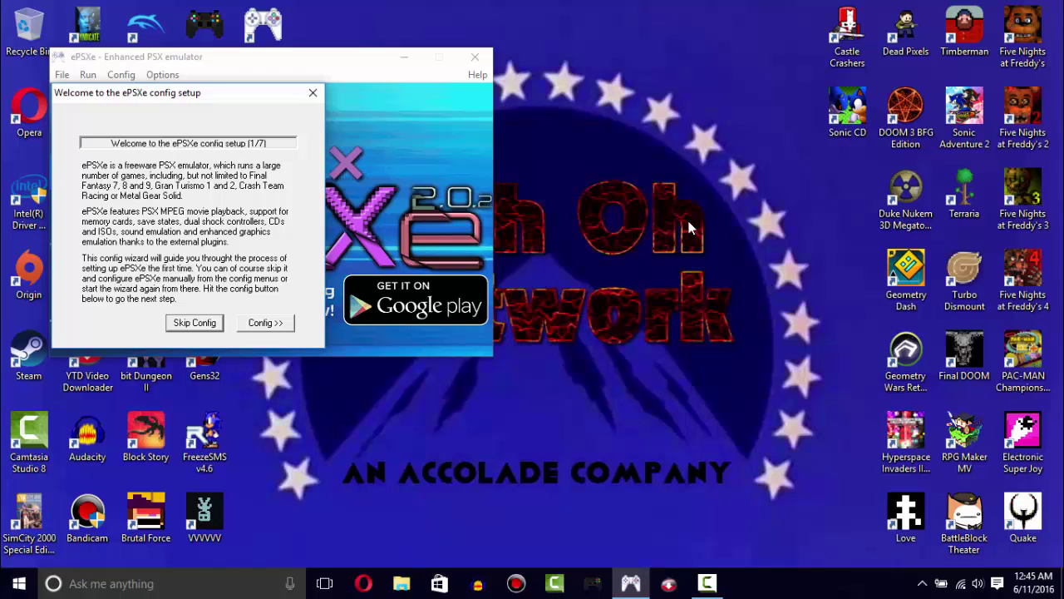
{"action": "key", "text": "Return"}
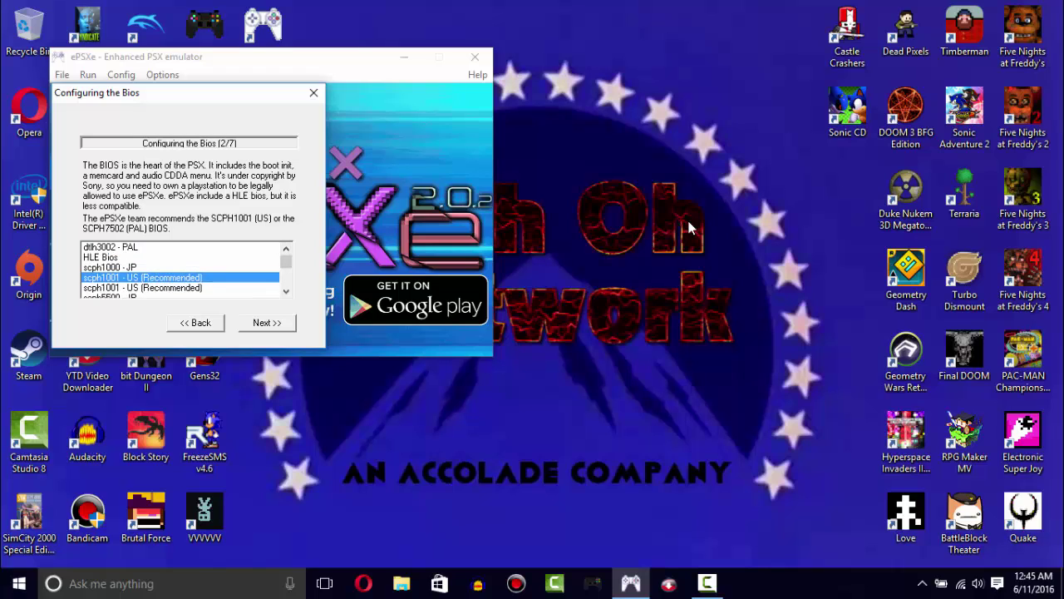
{"action": "key", "text": "Return"}
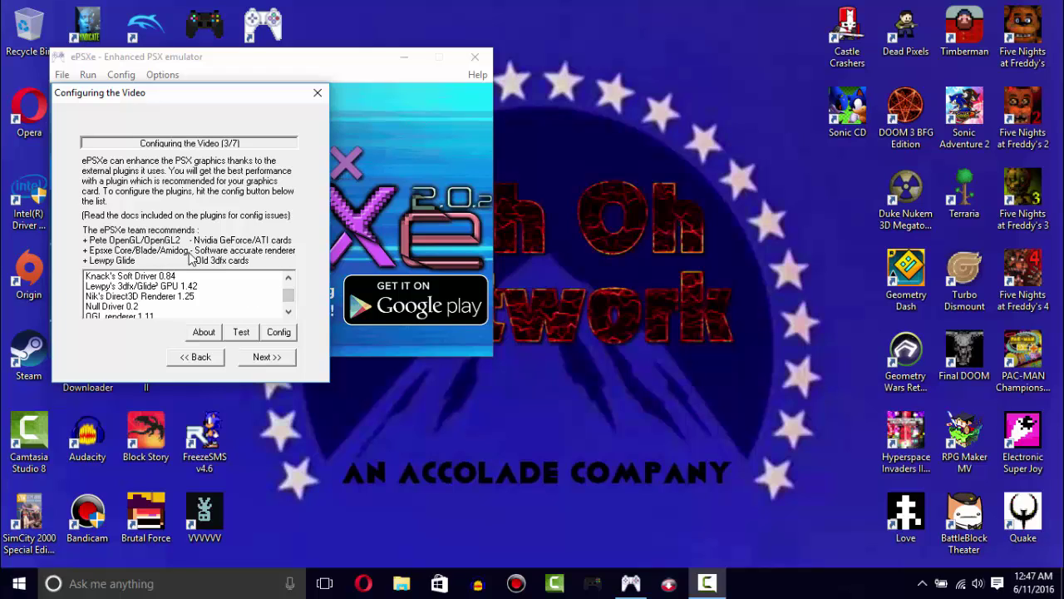
Choose Pete's D3D Driver 1.76 as the video plugin in the wizard
{"action": "left_click_drag", "start_coordinate": [290, 304], "coordinate": [297, 305]}
{"action": "left_click", "coordinate": [289, 312]}
{"action": "left_click", "coordinate": [288, 312]}
{"action": "left_click", "coordinate": [288, 312]}
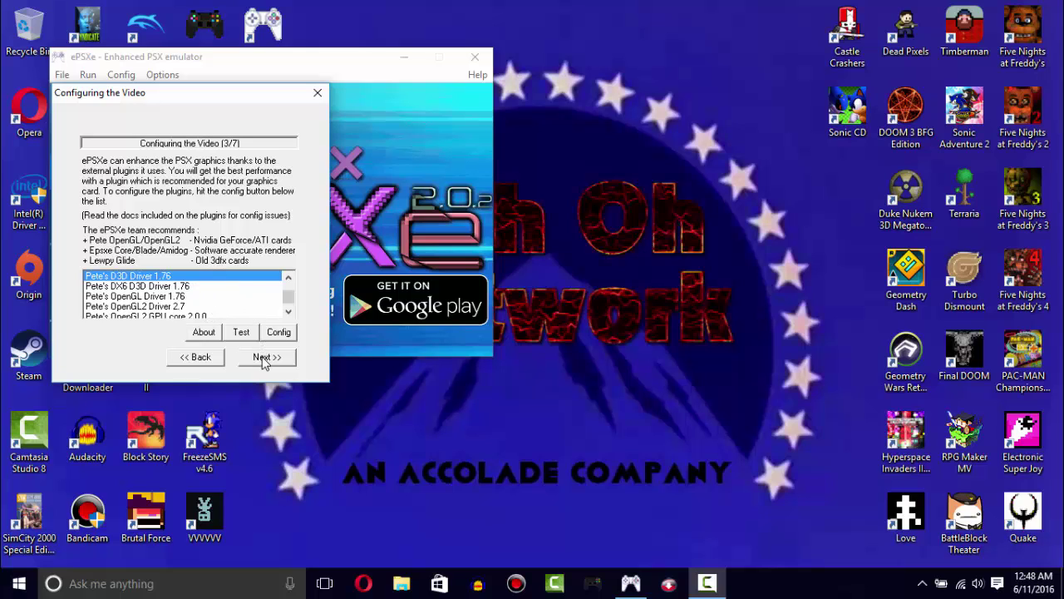
Configure the video plugin with texture quality R4 G4 B4 A4 - Fast, but less colorful, and Hi-Res textures 0: None (standard)
{"action": "left_click", "coordinate": [279, 333]}
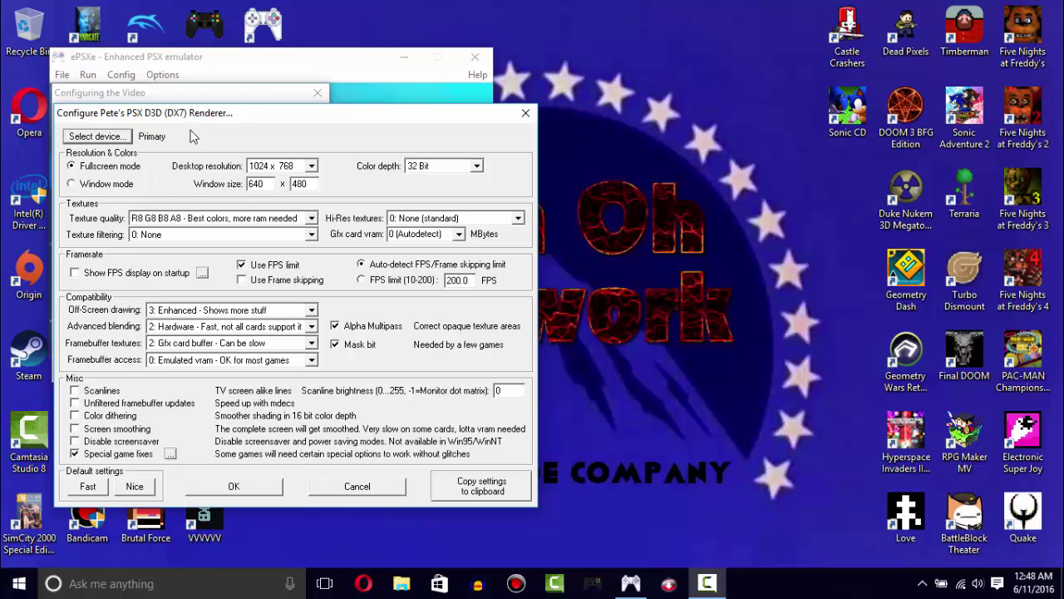
{"action": "left_click", "coordinate": [296, 219]}
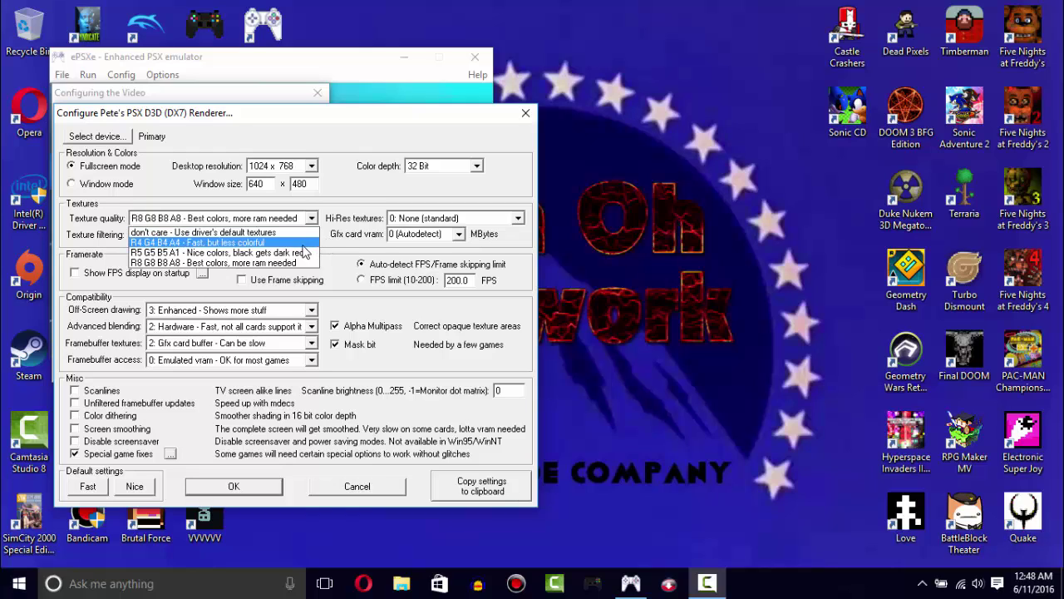
{"action": "left_click", "coordinate": [303, 244]}
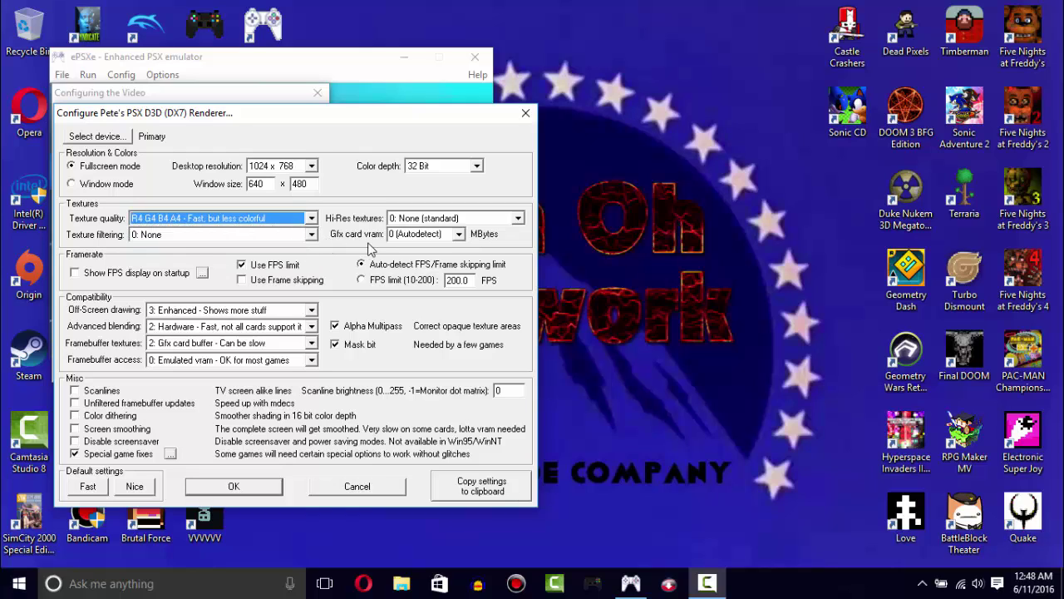
{"action": "left_click", "coordinate": [446, 222]}
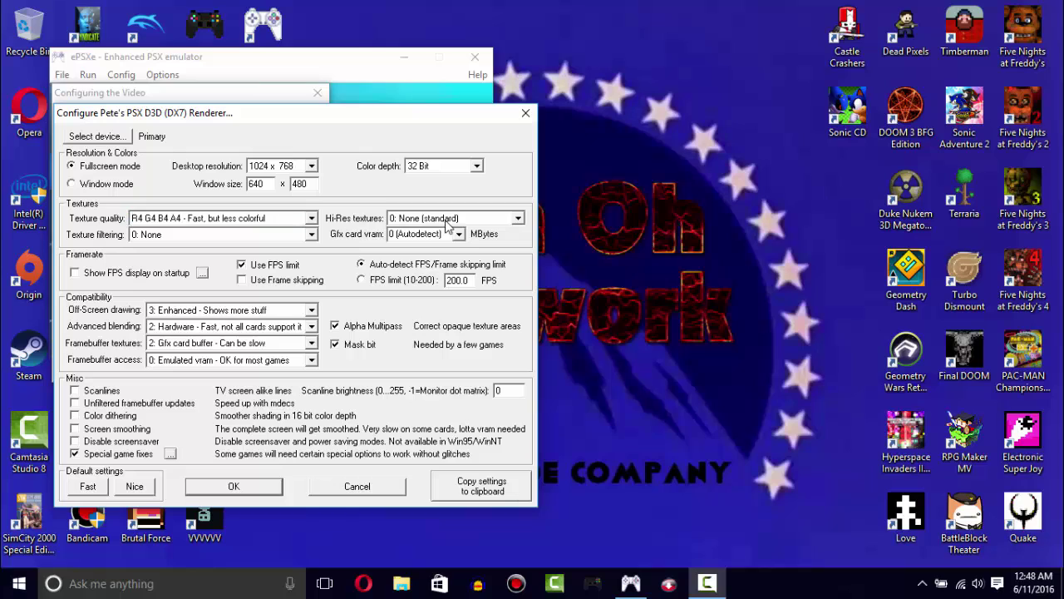
{"action": "left_click", "coordinate": [445, 221]}
{"action": "left_click", "coordinate": [445, 221]}
{"action": "left_click", "coordinate": [446, 222]}
{"action": "left_click", "coordinate": [445, 221]}
Choose a 32 Bit color depth and set the renderer to Window mode
{"action": "left_click", "coordinate": [453, 168]}
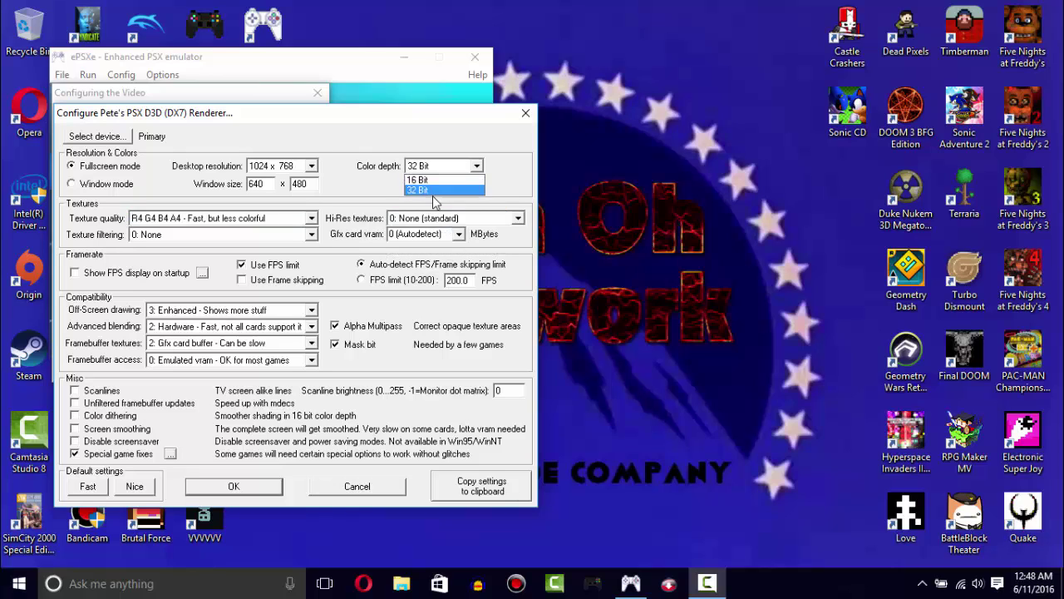
{"action": "left_click", "coordinate": [440, 190]}
{"action": "left_click", "coordinate": [312, 166]}
{"action": "left_click", "coordinate": [312, 166]}
{"action": "left_click", "coordinate": [121, 183]}
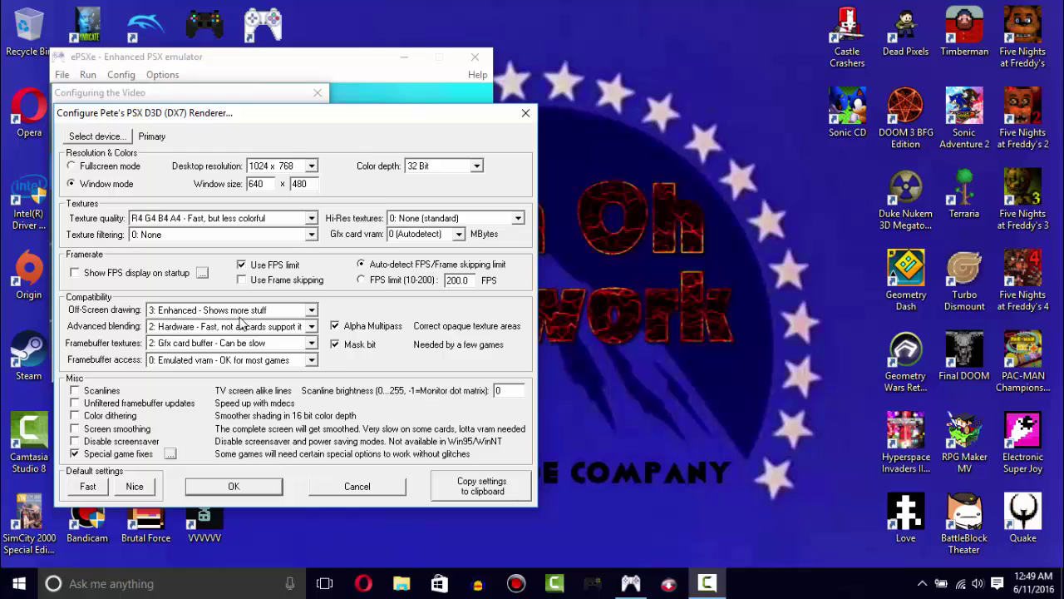
Review the framebuffer textures, advanced blending and off-screen drawing options, and save the renderer settings
{"action": "left_click", "coordinate": [271, 343]}
{"action": "left_click", "coordinate": [271, 344]}
{"action": "left_click", "coordinate": [299, 329]}
{"action": "left_click", "coordinate": [300, 329]}
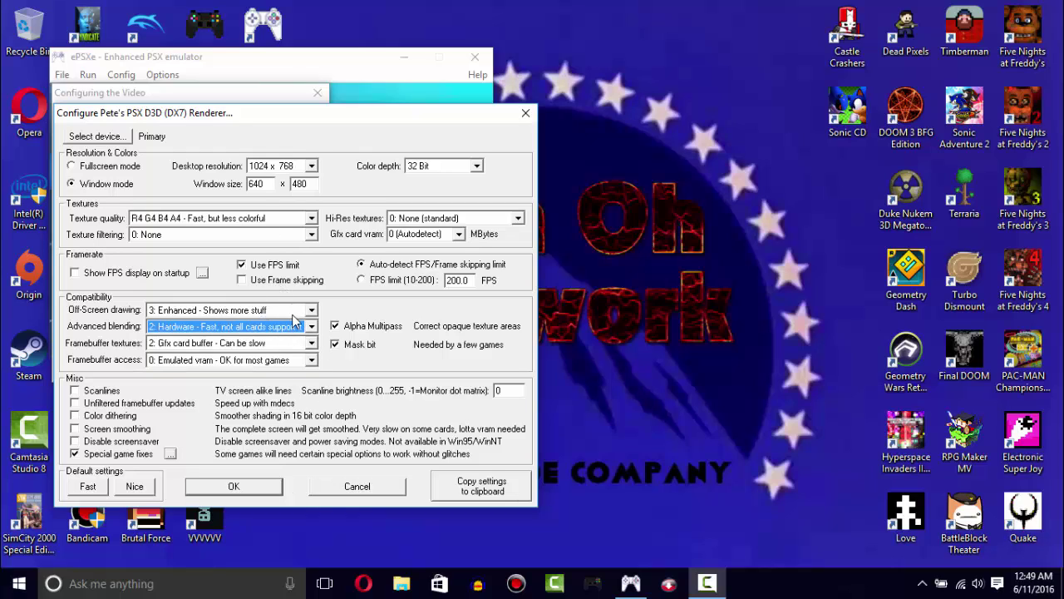
{"action": "left_click", "coordinate": [288, 312]}
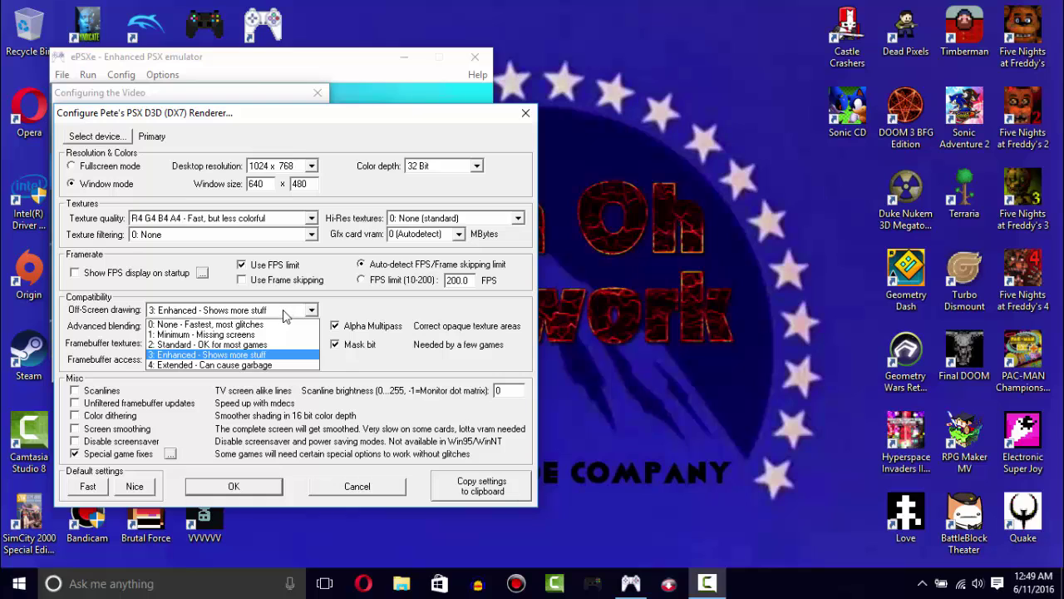
{"action": "left_click", "coordinate": [286, 314]}
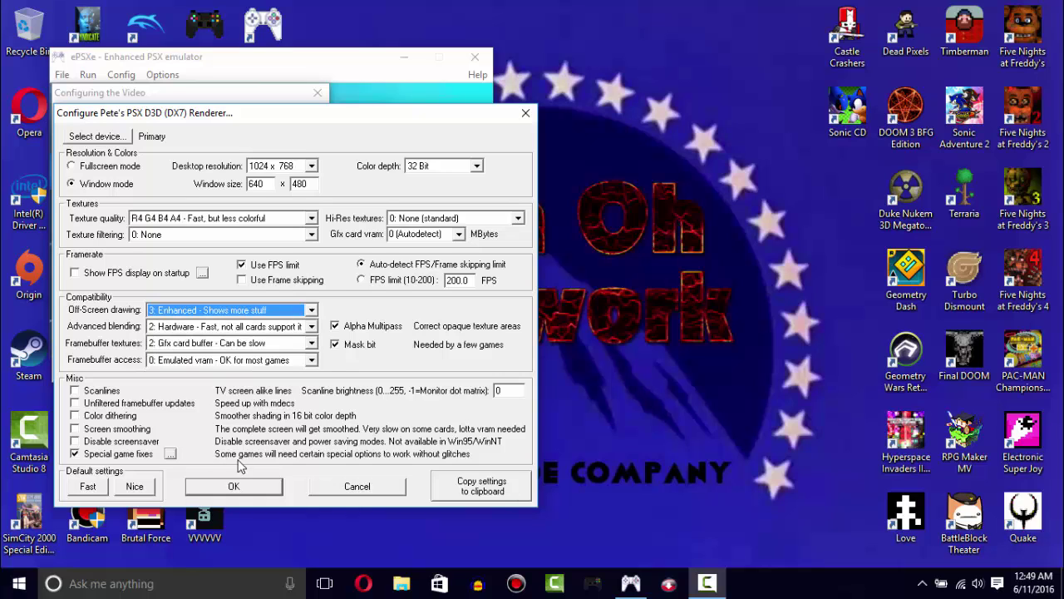
{"action": "left_click", "coordinate": [233, 486]}
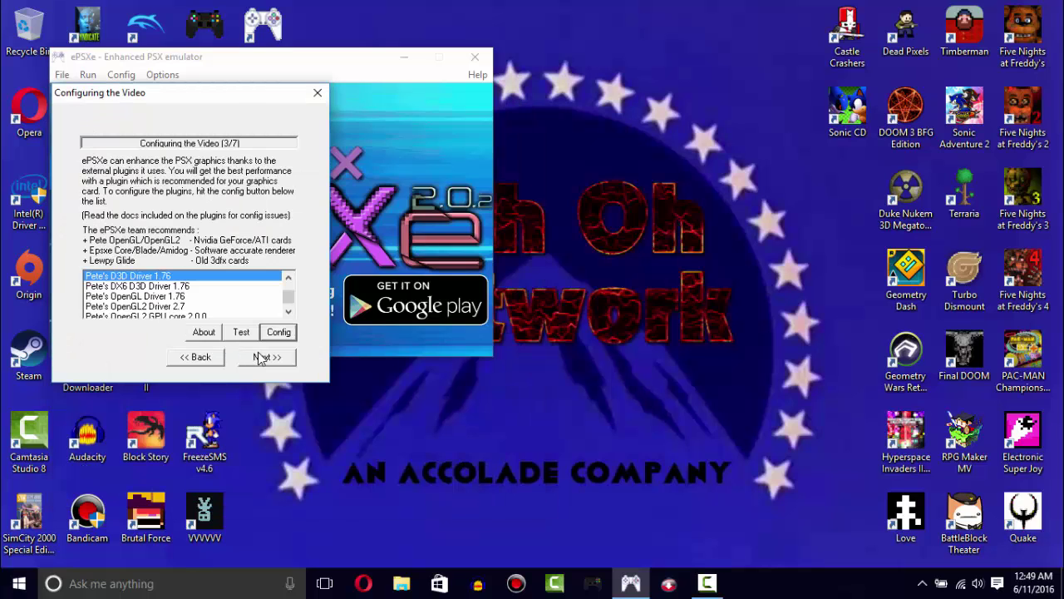
Continue through the wizard, accepting Eternal SPU Plugin 1.10 for sound and Disk Image Driver 0.9 for the CD-ROM
{"action": "left_click", "coordinate": [259, 357]}
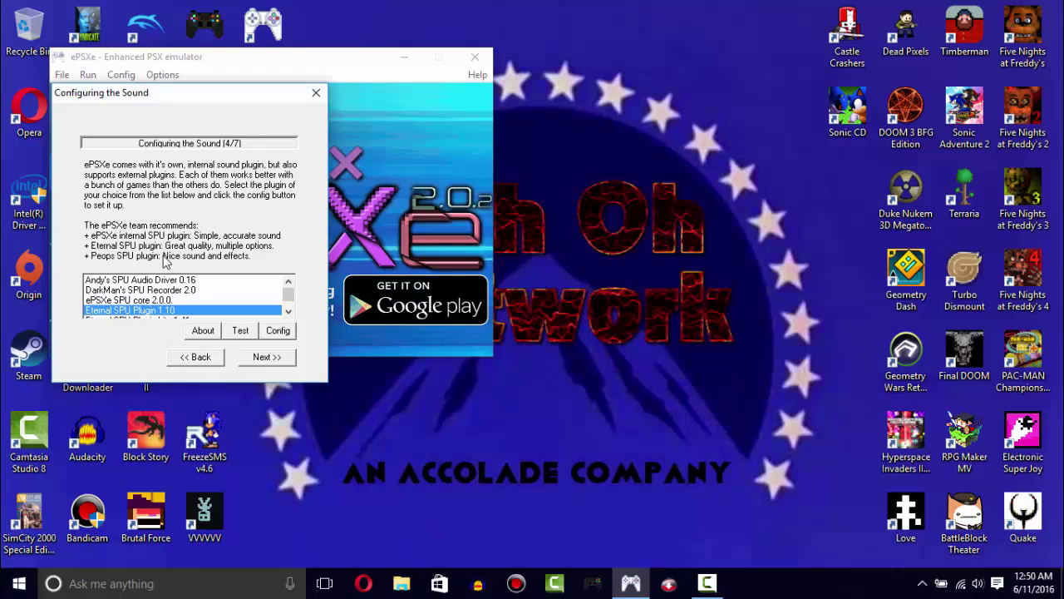
{"action": "left_click", "coordinate": [266, 358]}
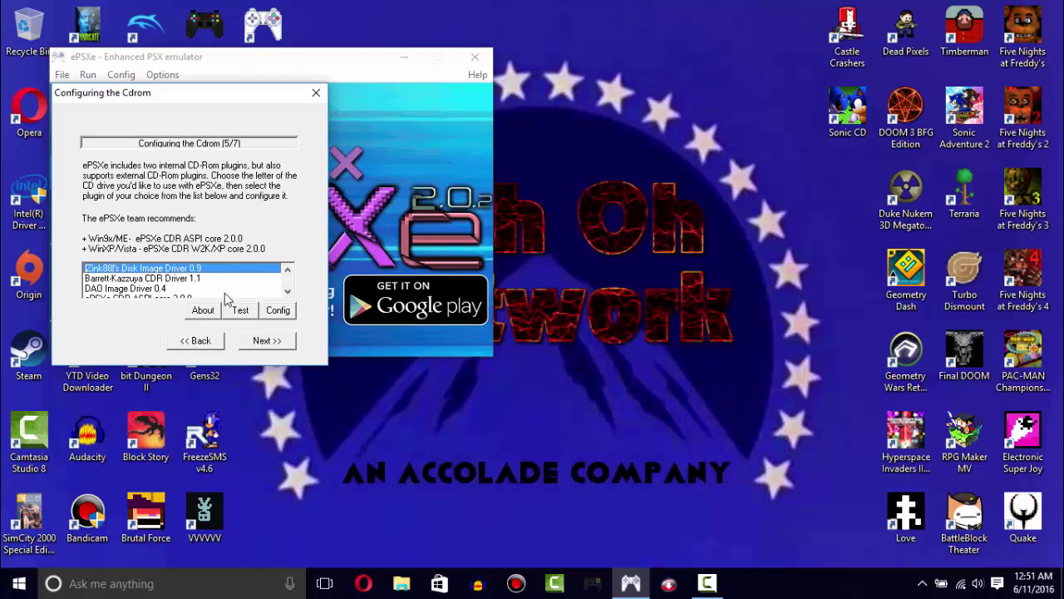
{"action": "left_click", "coordinate": [278, 310]}
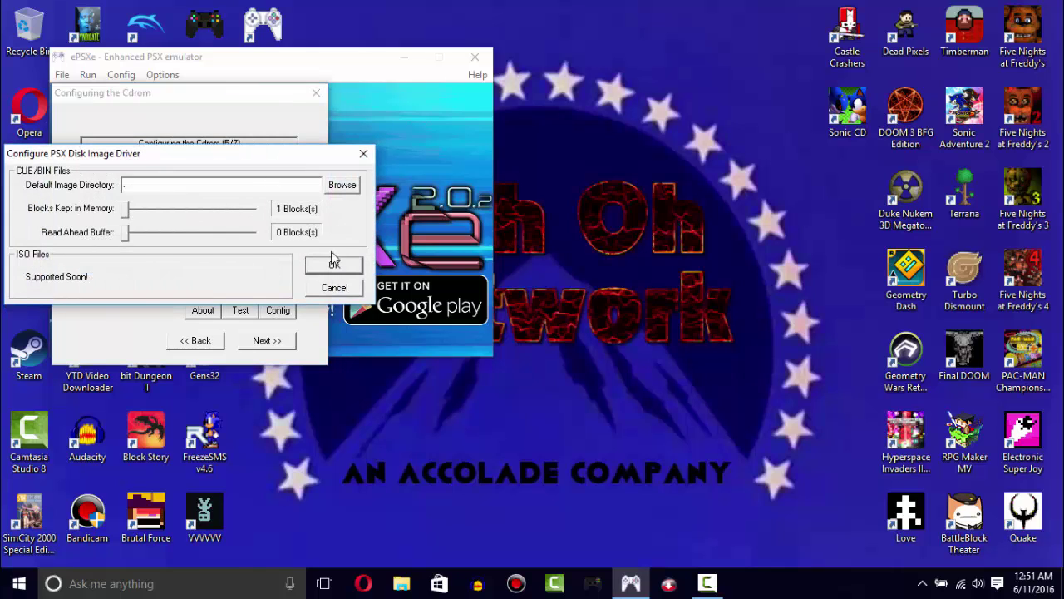
{"action": "left_click", "coordinate": [336, 288]}
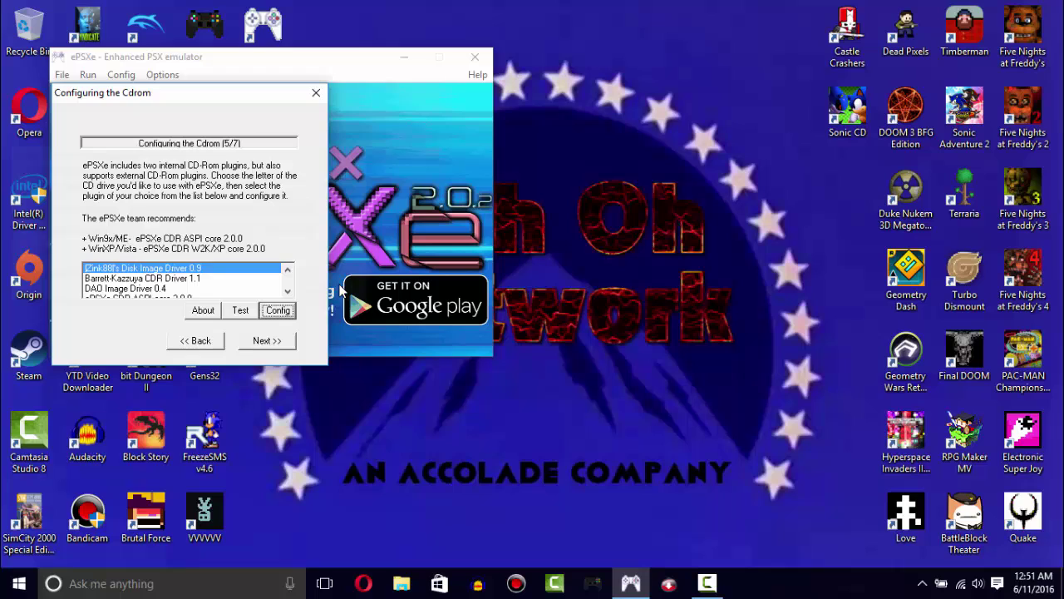
{"action": "left_click", "coordinate": [265, 345]}
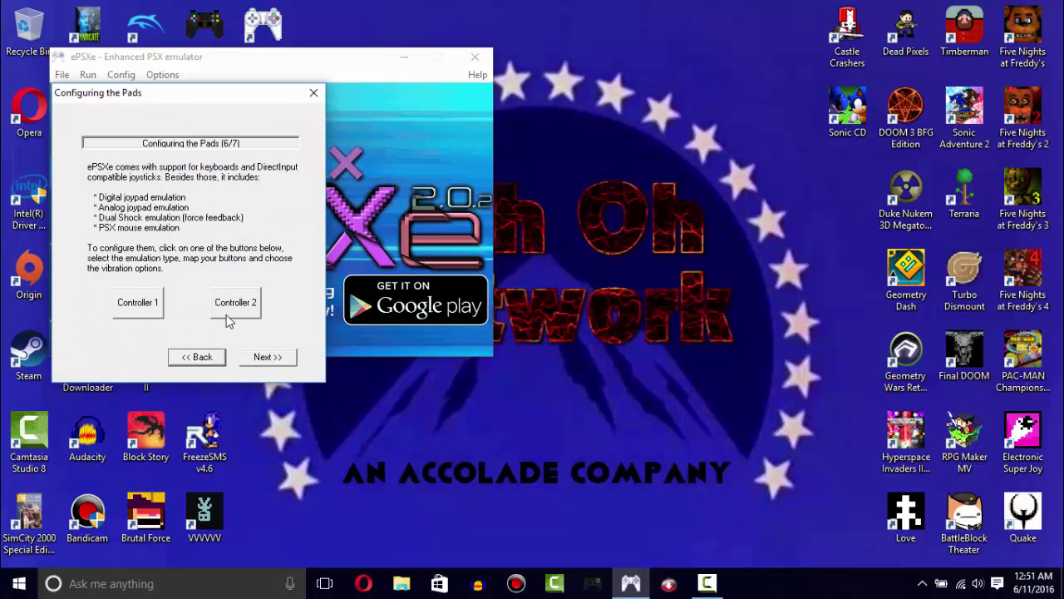
Open the Controller 1 mapping, select the D-pad up assignment, and accept the gamepad settings
{"action": "left_click", "coordinate": [145, 304]}
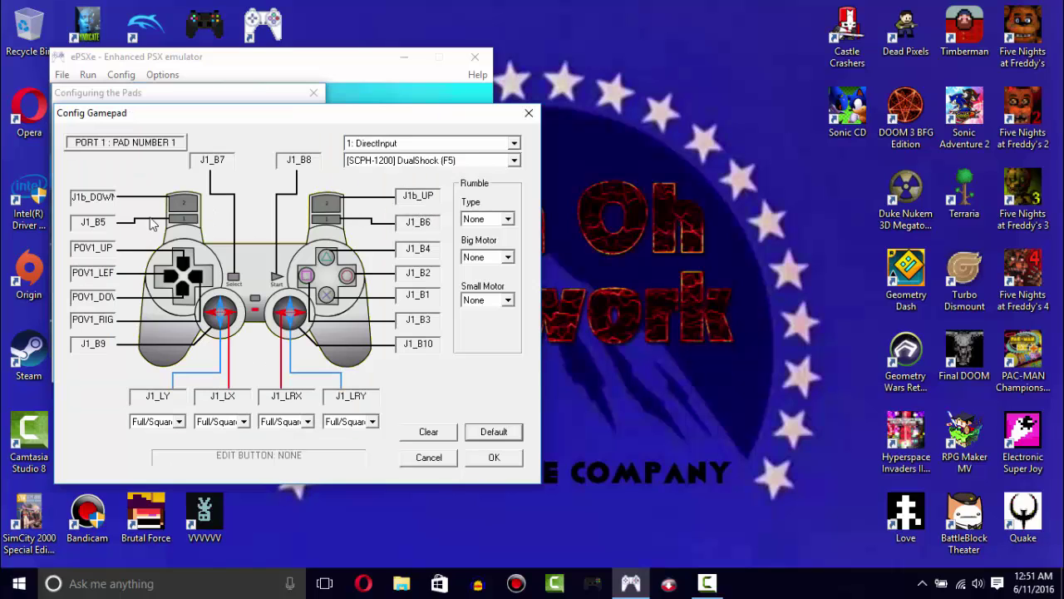
{"action": "left_click", "coordinate": [101, 250]}
{"action": "left_click", "coordinate": [495, 458]}
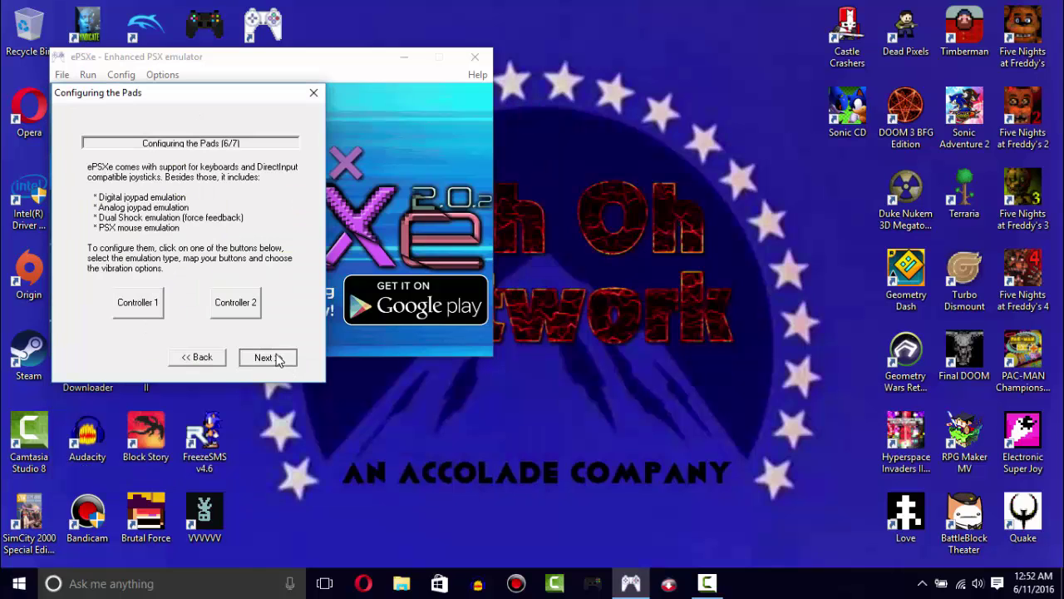
Continue past the controller page and finish the configuration wizard
{"action": "left_click", "coordinate": [276, 356]}
{"action": "left_click", "coordinate": [271, 261]}
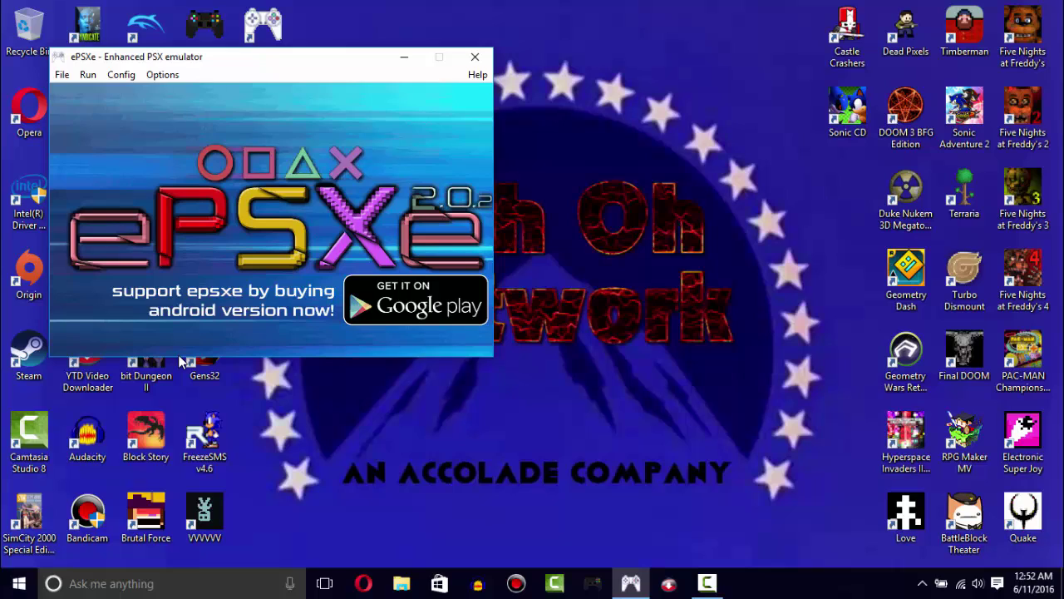
Open the Netplay plugin configuration, select CyberPad 1.4 and check its plugin settings
{"action": "left_click", "coordinate": [117, 76]}
{"action": "mouse_move", "coordinate": [170, 98]}
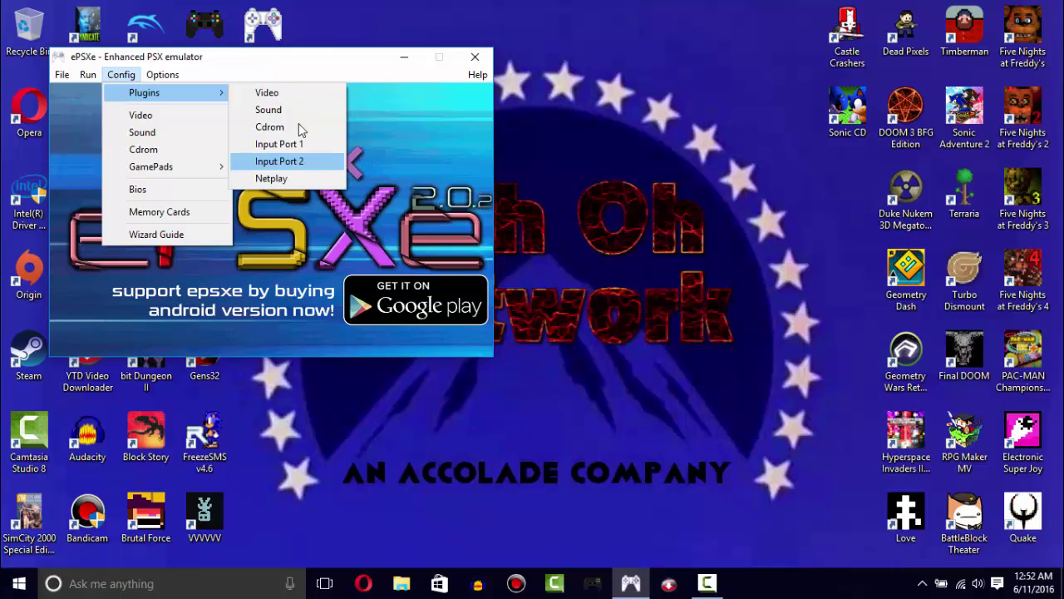
{"action": "left_click", "coordinate": [306, 179]}
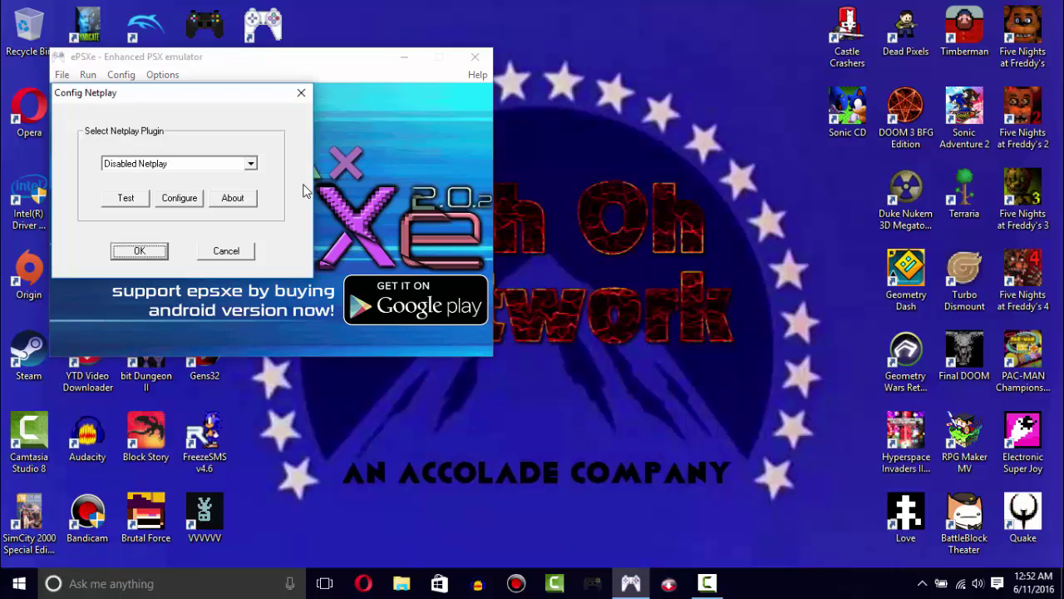
{"action": "left_click", "coordinate": [250, 164]}
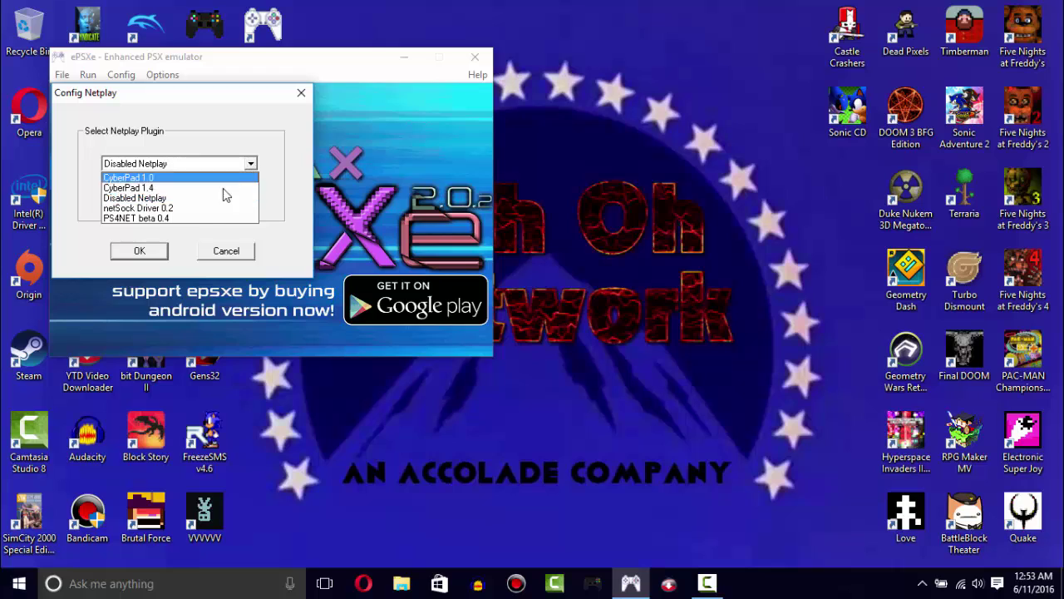
{"action": "left_click", "coordinate": [198, 189]}
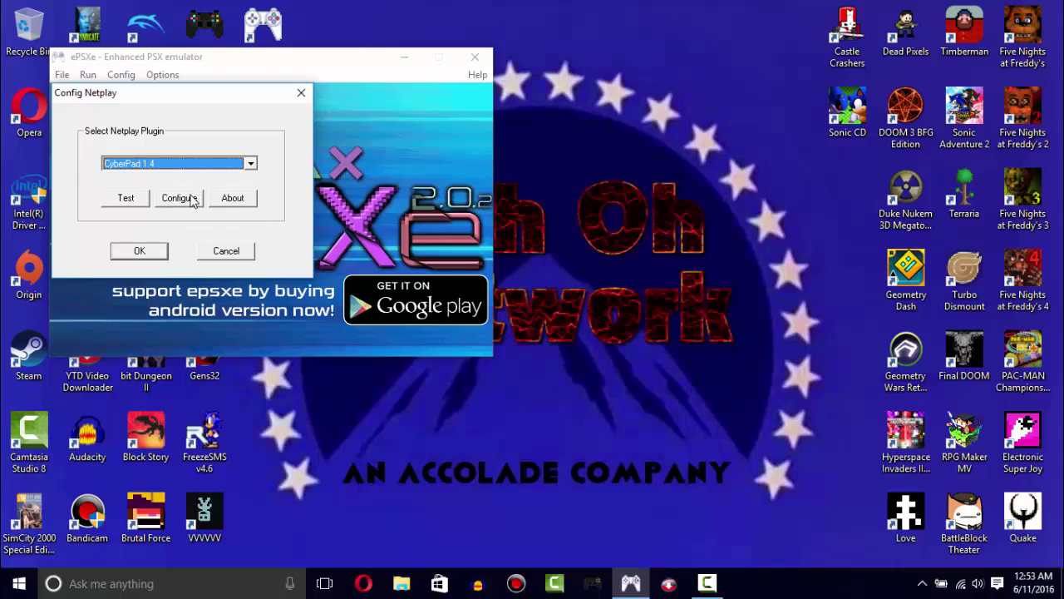
{"action": "left_click", "coordinate": [198, 196]}
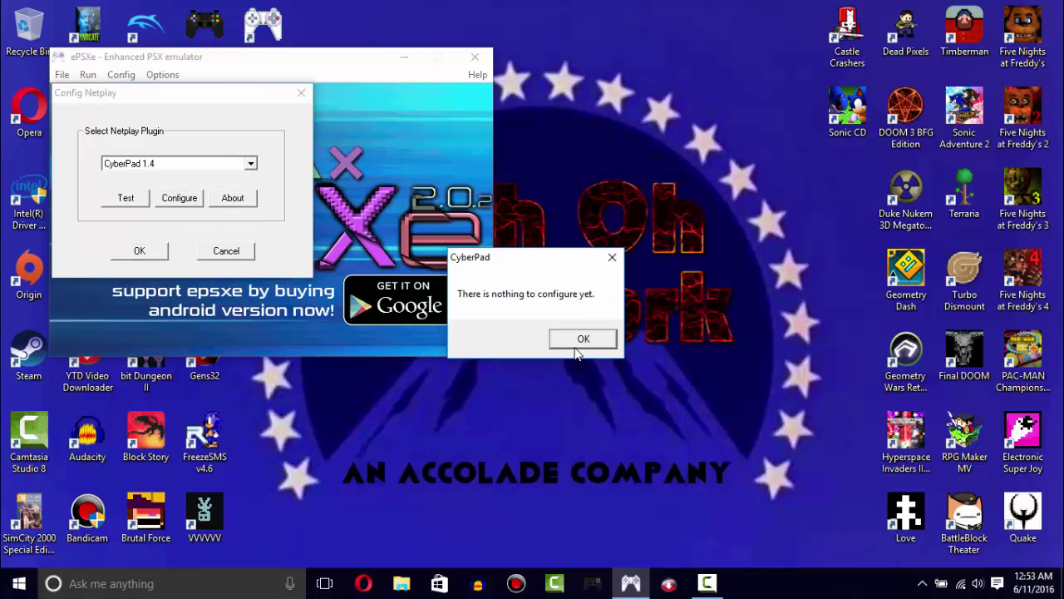
{"action": "left_click", "coordinate": [582, 340]}
Try the PS4NET beta 0.4 netplay plugin and check its plugin settings
{"action": "left_click", "coordinate": [248, 164]}
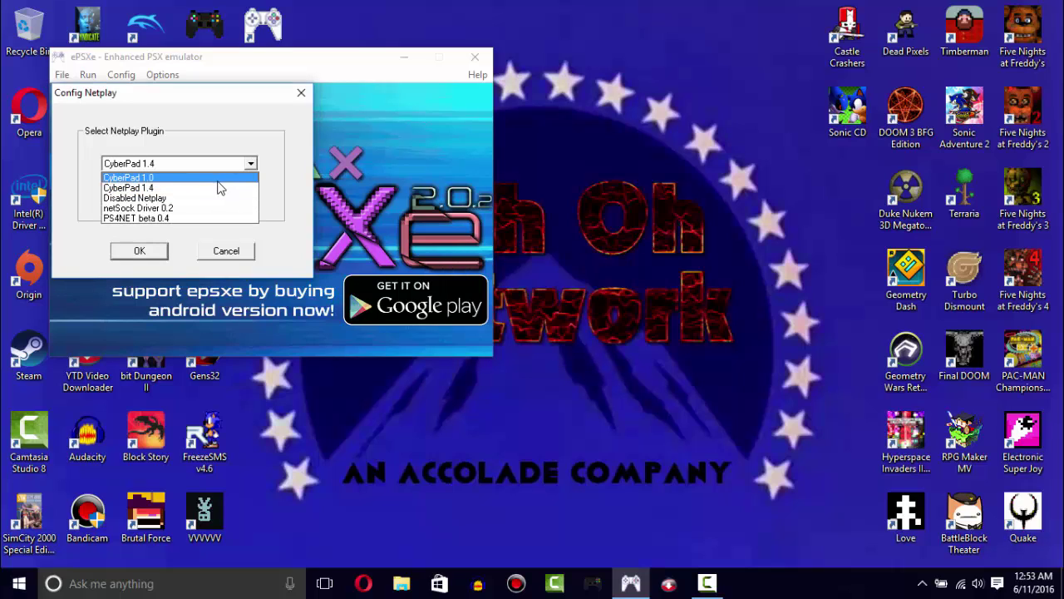
{"action": "left_click", "coordinate": [201, 218]}
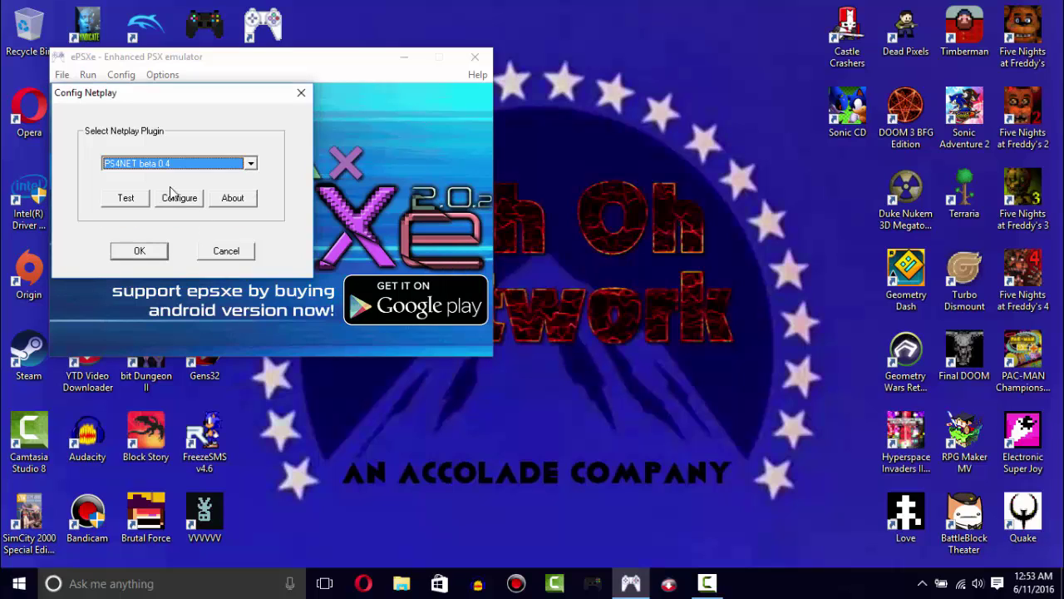
{"action": "left_click", "coordinate": [179, 197]}
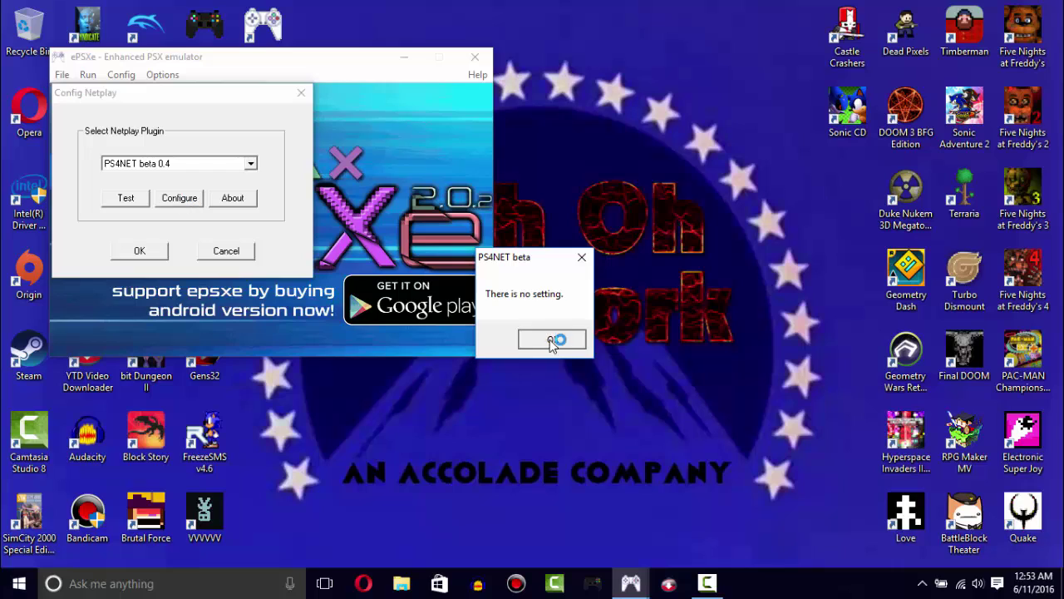
{"action": "left_click", "coordinate": [551, 340]}
Switch the netplay plugin back to CyberPad 1.4 and accept the Netplay configuration
{"action": "left_click", "coordinate": [237, 164]}
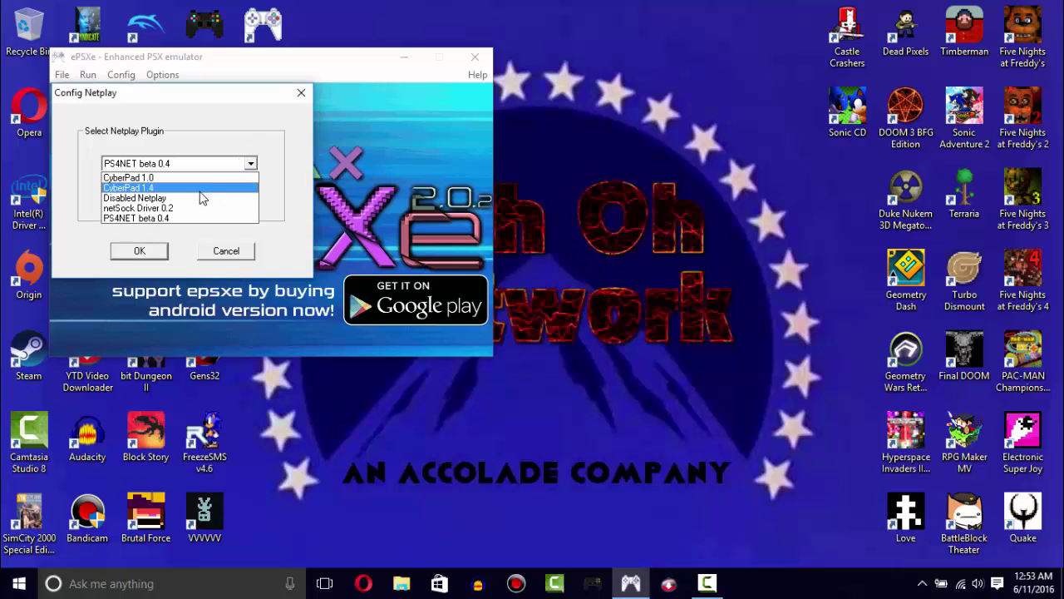
{"action": "left_click", "coordinate": [200, 190]}
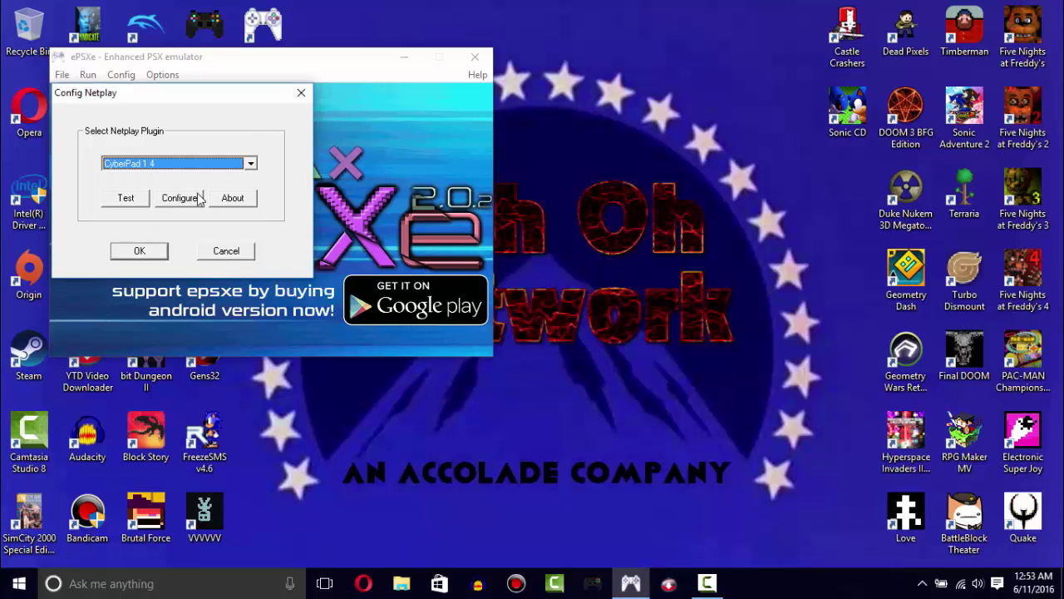
{"action": "left_click", "coordinate": [145, 251]}
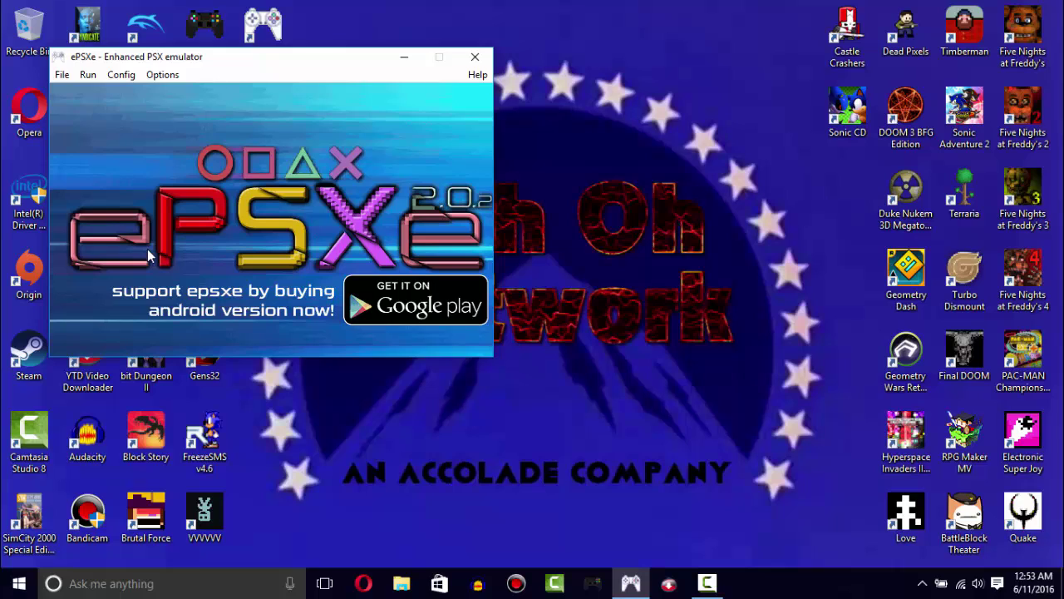
Open the Run ISO file browser, look through the game images in the isos folder, and cancel without loading one
{"action": "left_click", "coordinate": [63, 75]}
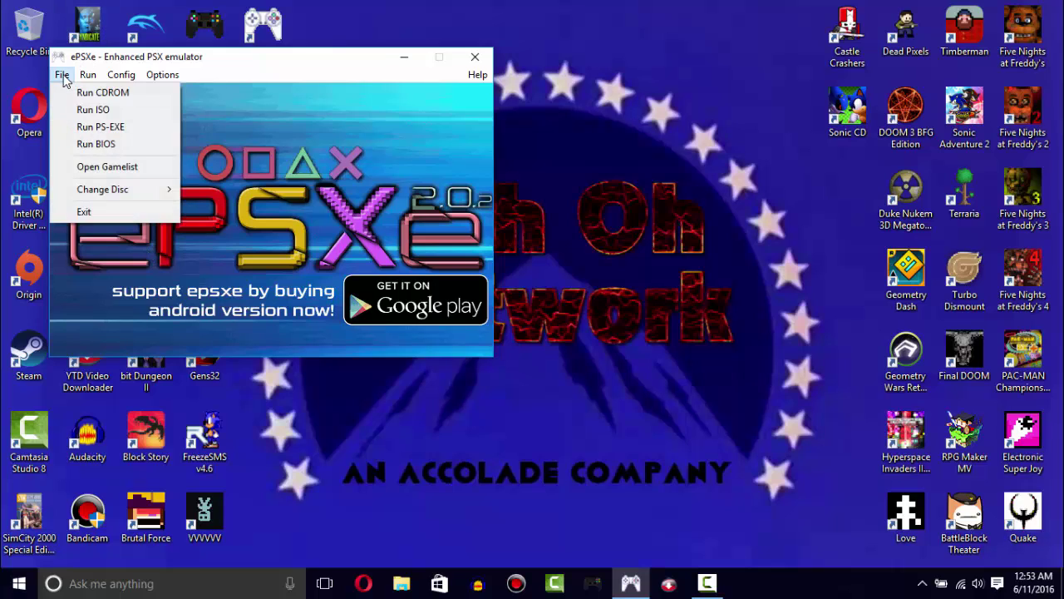
{"action": "mouse_move", "coordinate": [186, 97]}
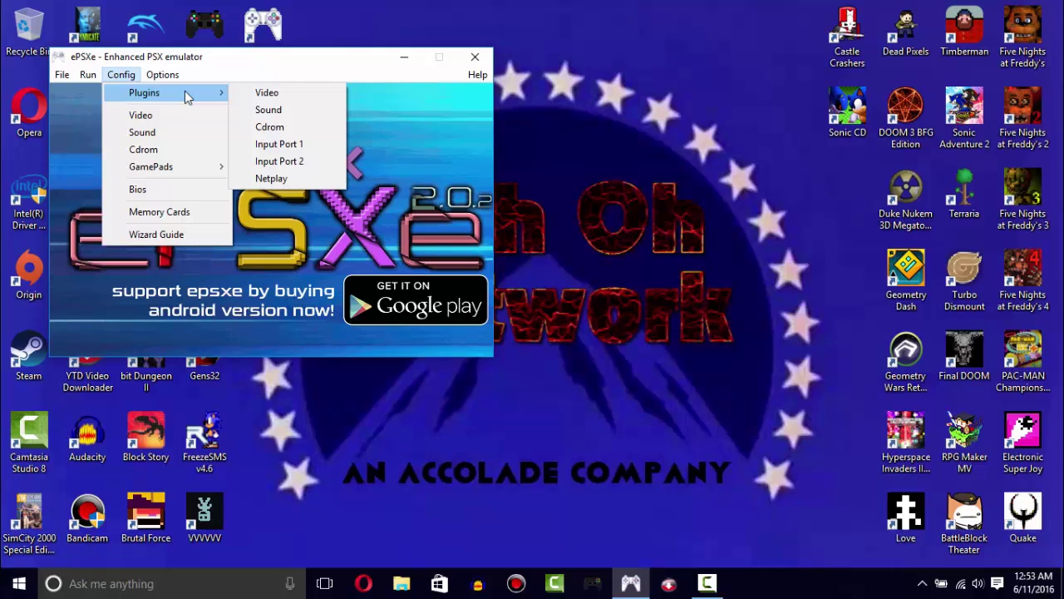
{"action": "mouse_move", "coordinate": [52, 74]}
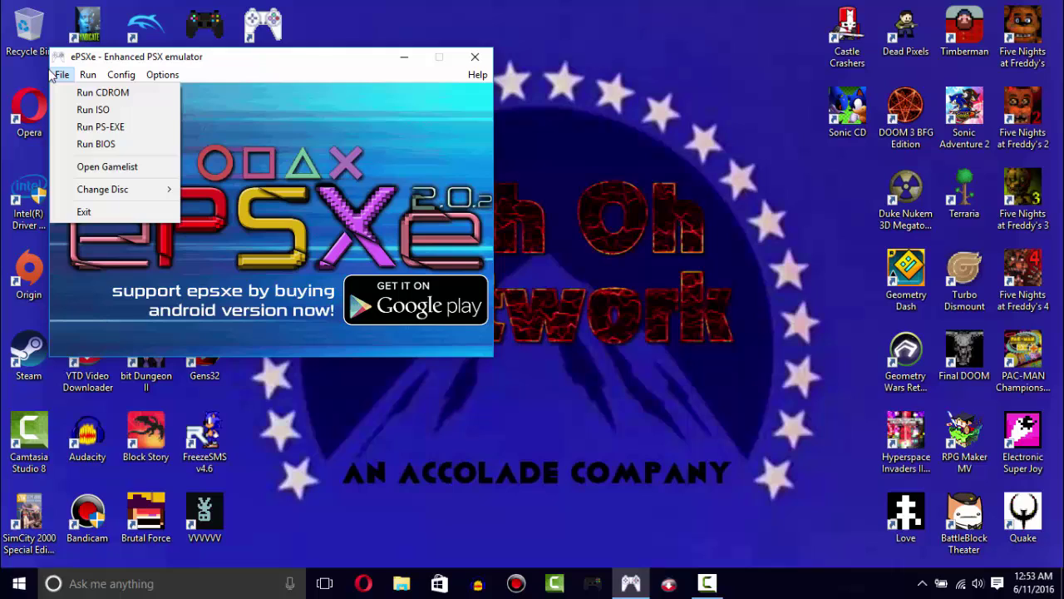
{"action": "left_click", "coordinate": [152, 116]}
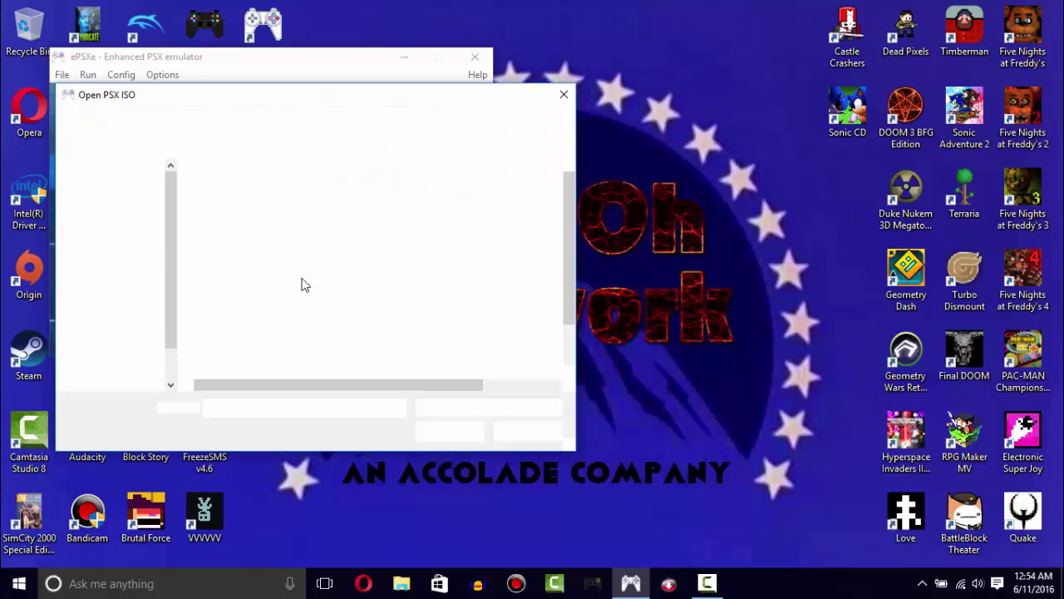
{"action": "double_click", "coordinate": [261, 258]}
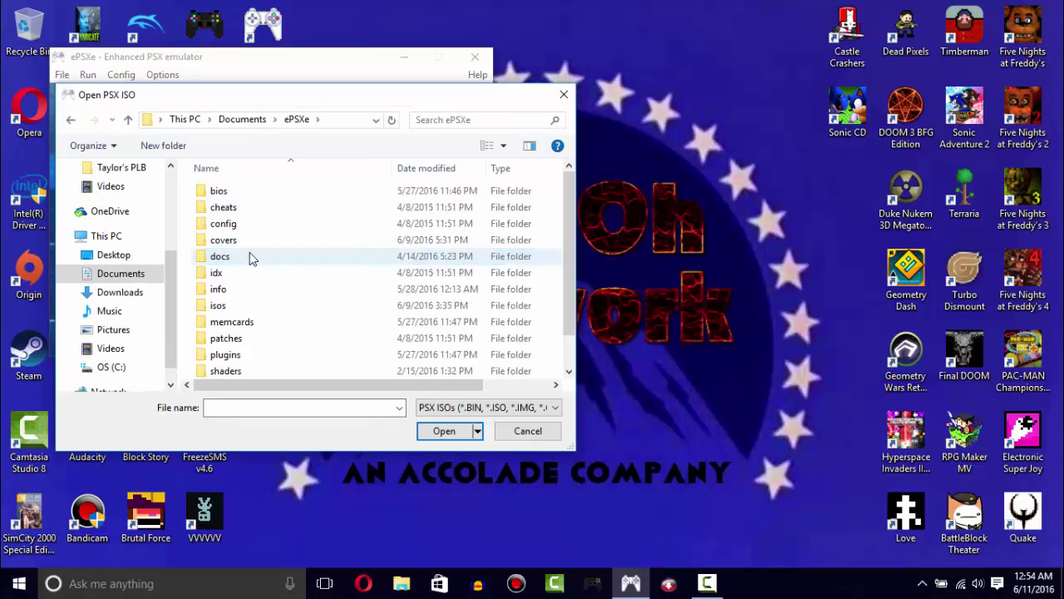
{"action": "left_click", "coordinate": [230, 307]}
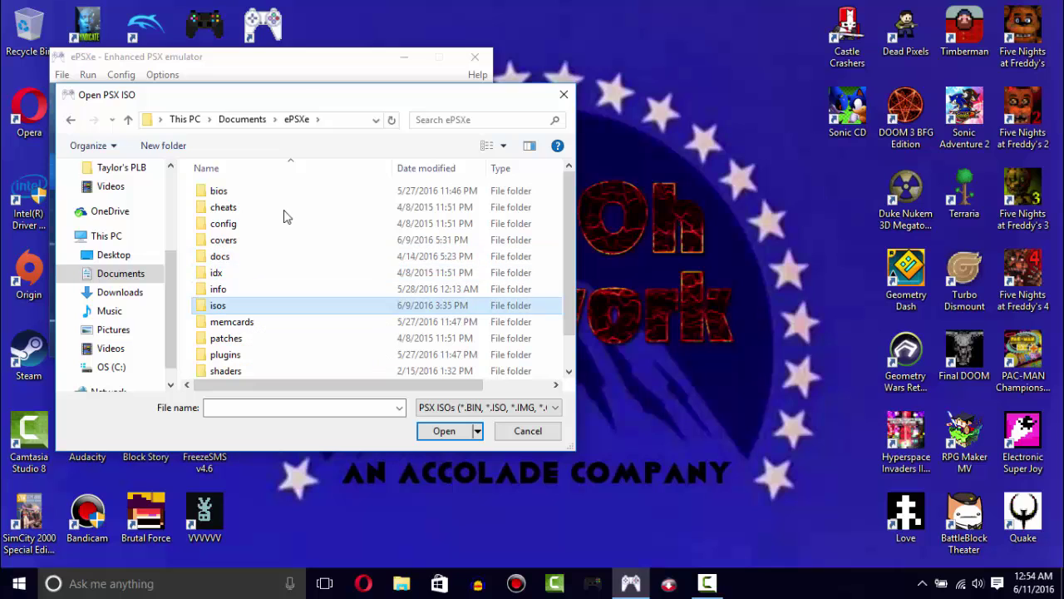
{"action": "double_click", "coordinate": [329, 310]}
{"action": "left_click_drag", "start_coordinate": [571, 283], "coordinate": [569, 338]}
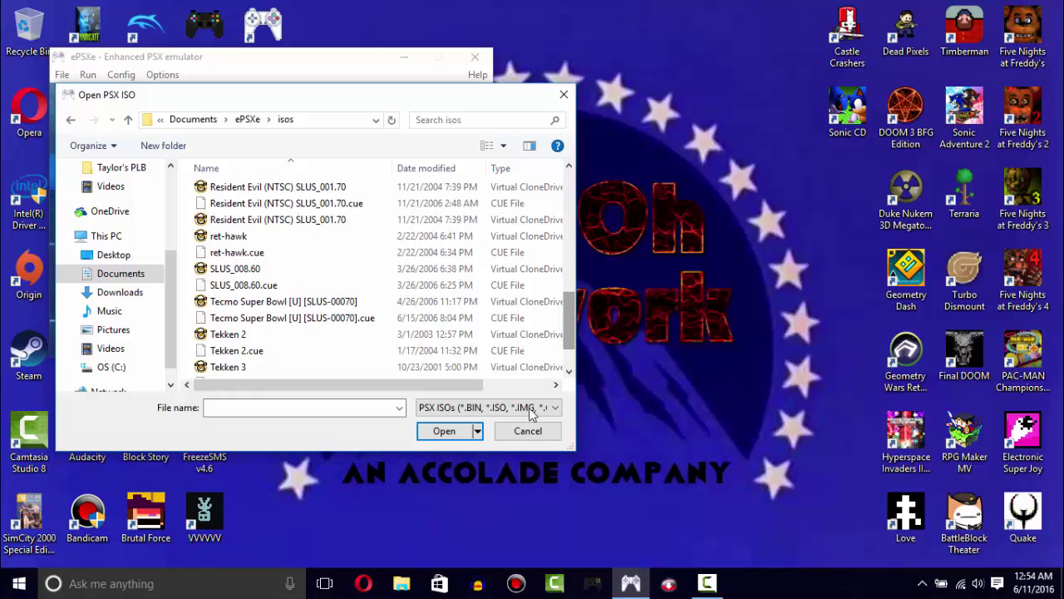
{"action": "left_click", "coordinate": [527, 431]}
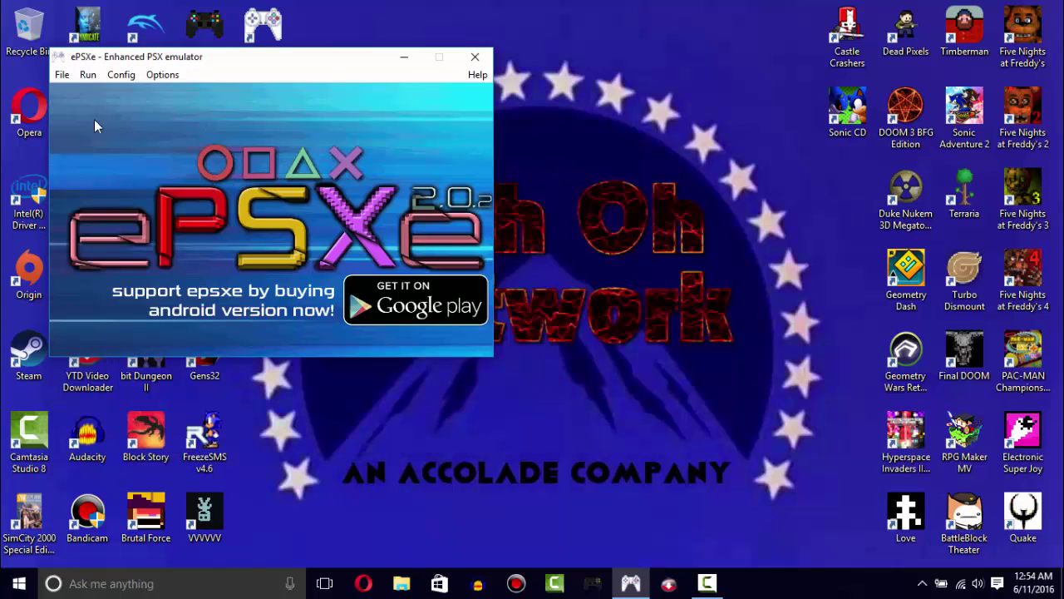
Open the game list and look through its titles from beginning to end
{"action": "left_click", "coordinate": [62, 75]}
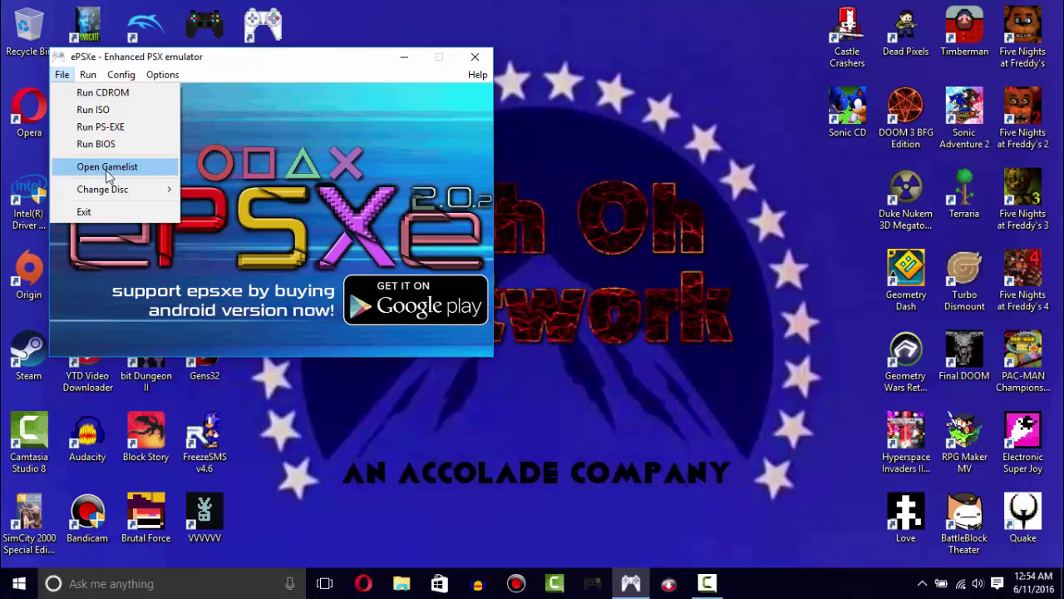
{"action": "left_click", "coordinate": [105, 171]}
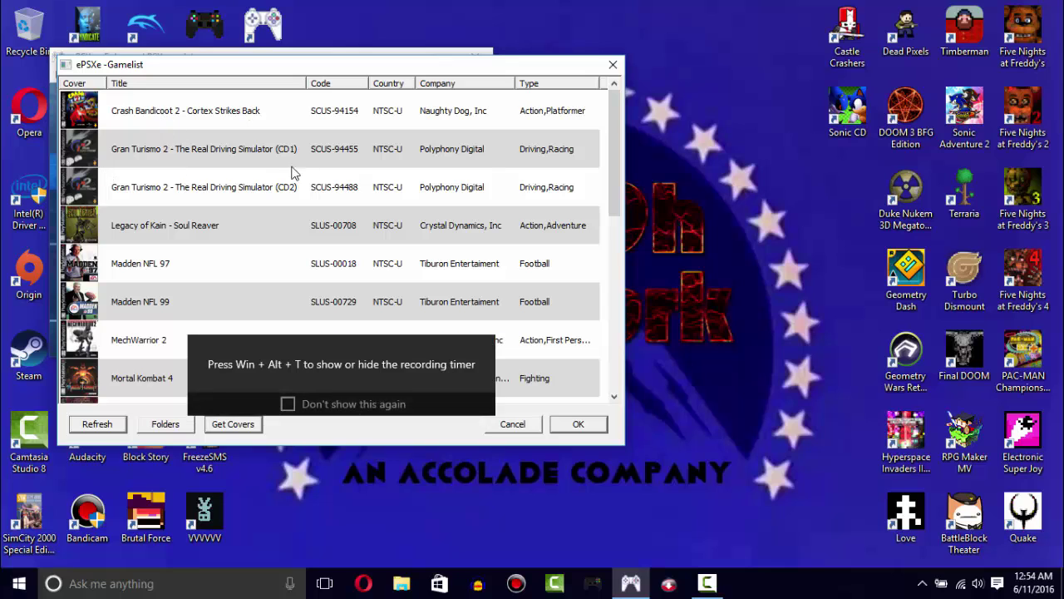
{"action": "left_click_drag", "start_coordinate": [619, 218], "coordinate": [622, 163]}
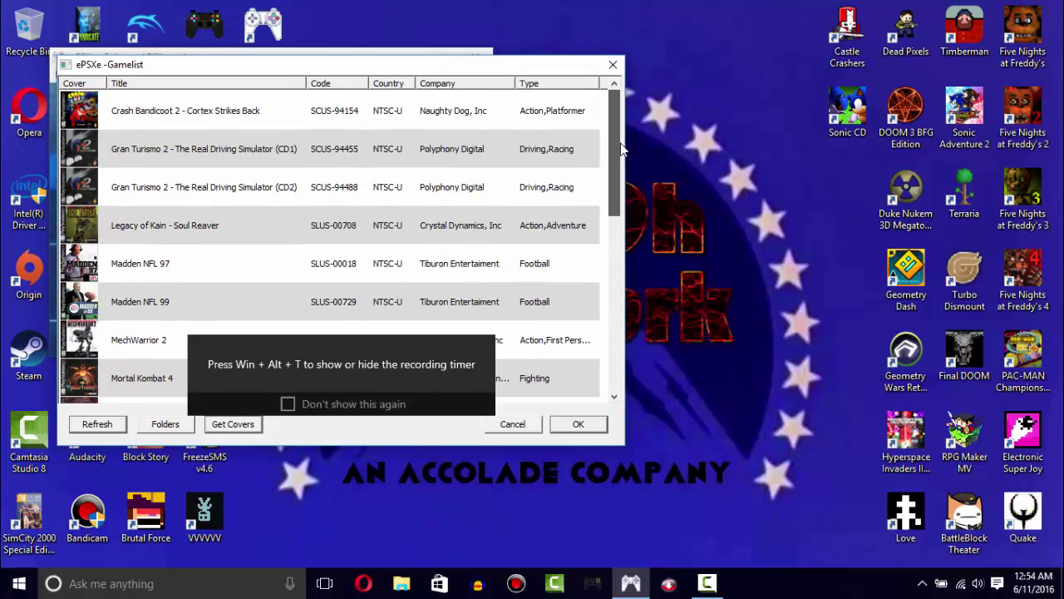
{"action": "left_click", "coordinate": [484, 346]}
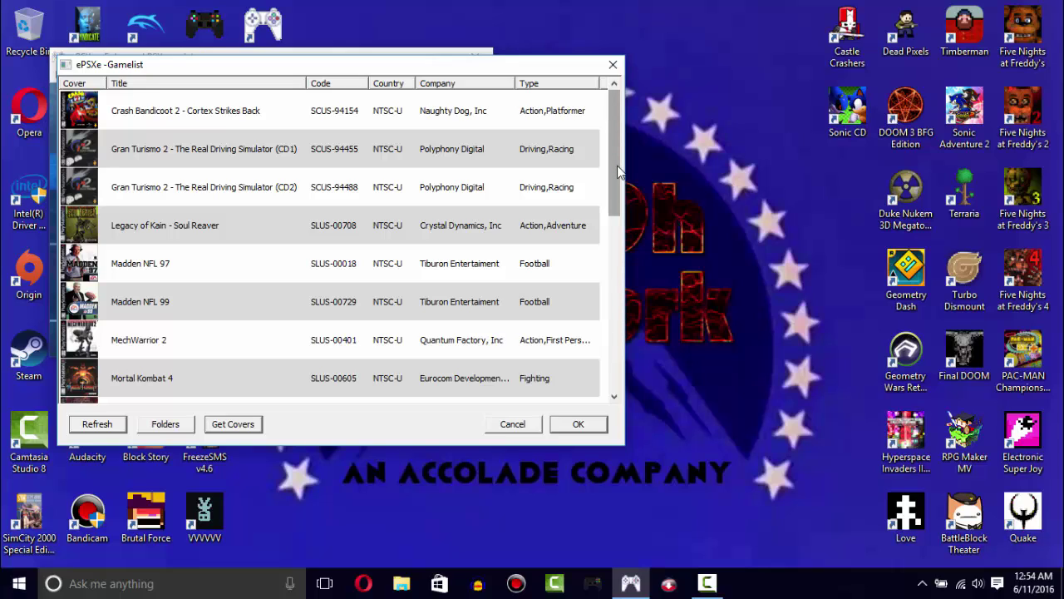
{"action": "left_click_drag", "start_coordinate": [618, 170], "coordinate": [623, 229]}
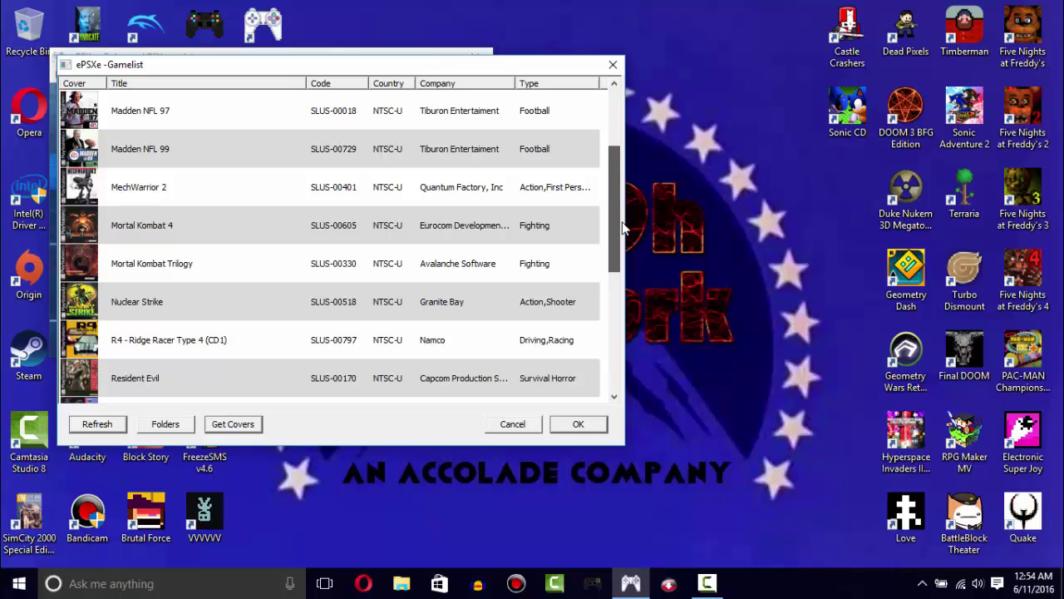
{"action": "left_click_drag", "start_coordinate": [623, 228], "coordinate": [619, 263]}
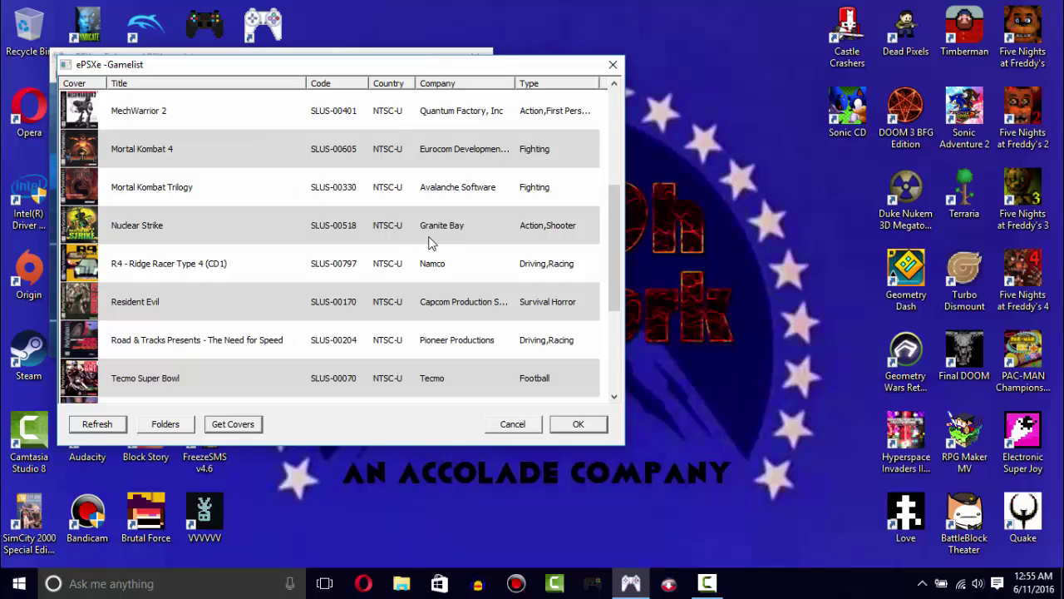
{"action": "scroll", "coordinate": [622, 249], "scroll_direction": "down", "scroll_amount": 2}
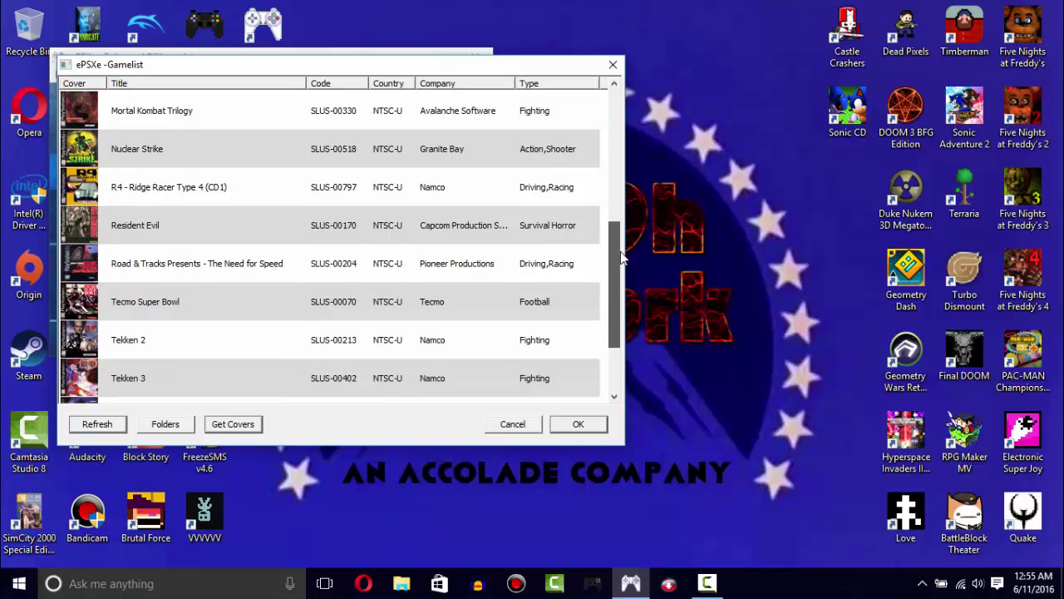
{"action": "left_click_drag", "start_coordinate": [620, 252], "coordinate": [619, 278]}
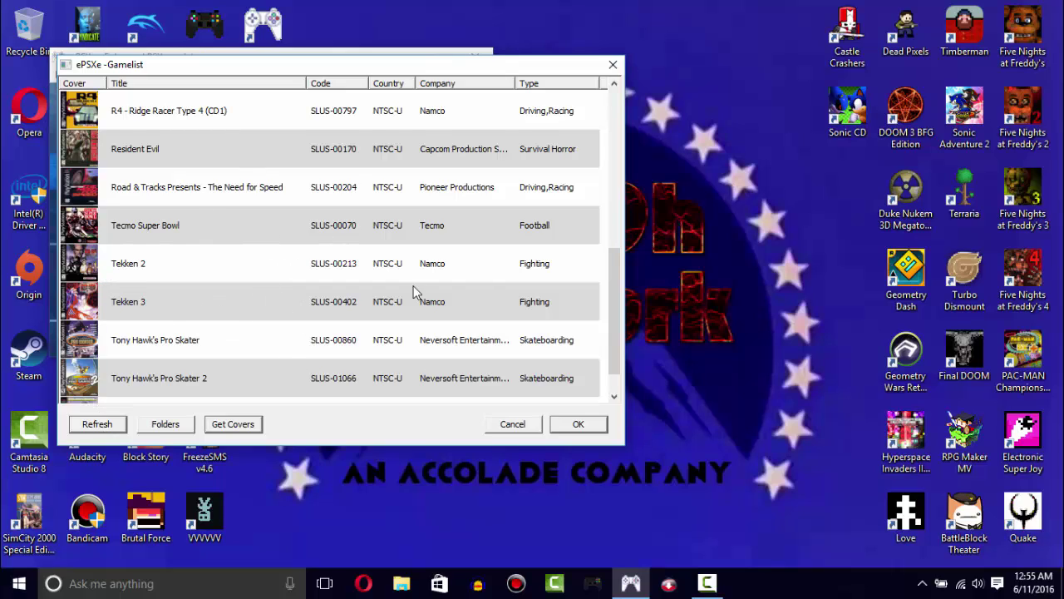
{"action": "scroll", "coordinate": [620, 355], "scroll_direction": "down", "scroll_amount": 1}
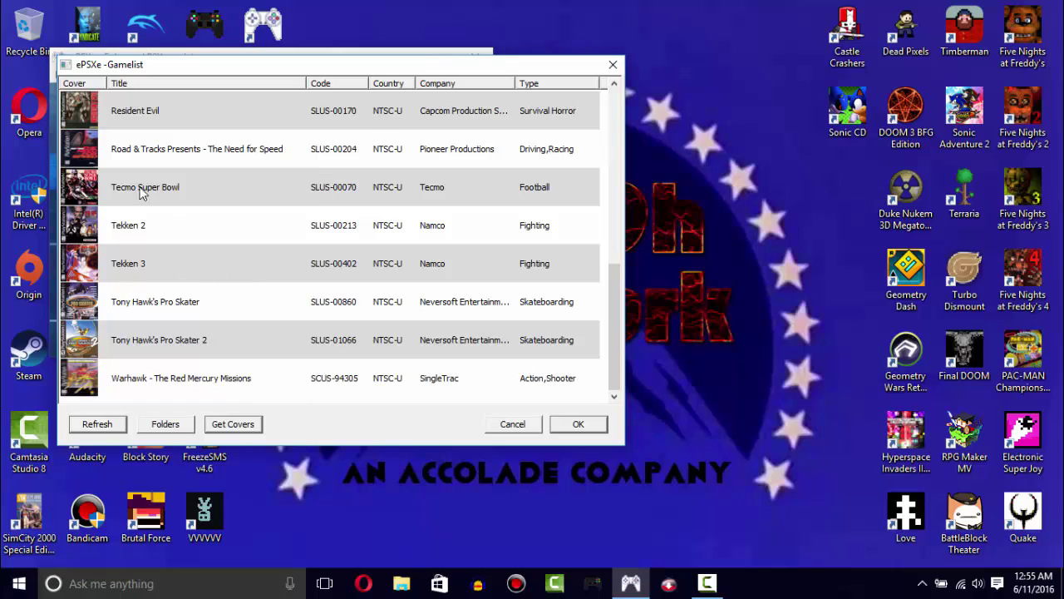
Refresh the game list and fetch the cover images for its games
{"action": "left_click", "coordinate": [97, 424]}
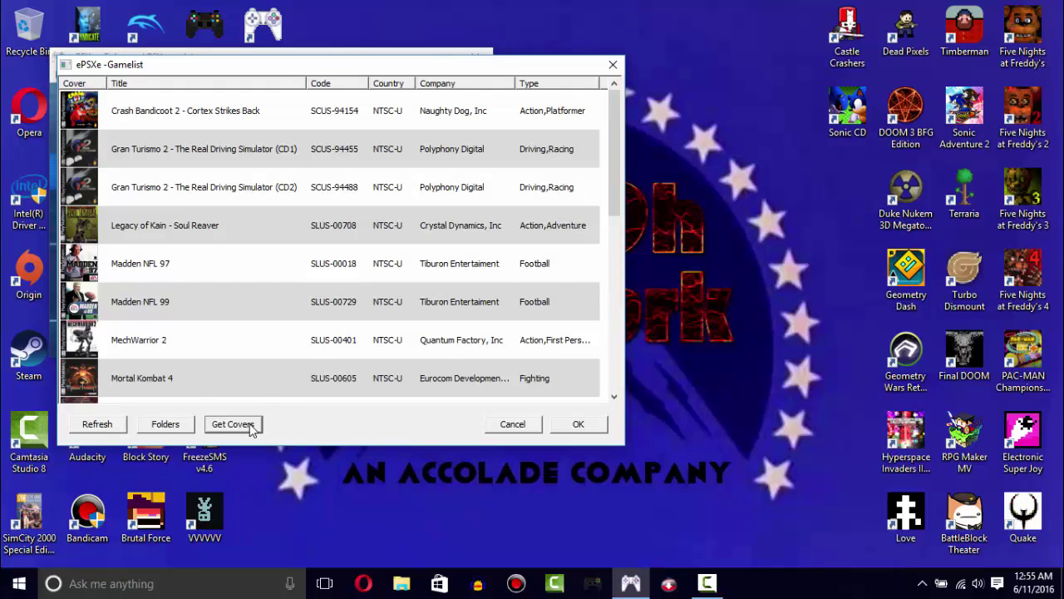
{"action": "left_click", "coordinate": [248, 424]}
Launch Tekken 2 from the game list and cancel the Kaillera Client server browser to start the game
{"action": "left_click_drag", "start_coordinate": [605, 166], "coordinate": [605, 368]}
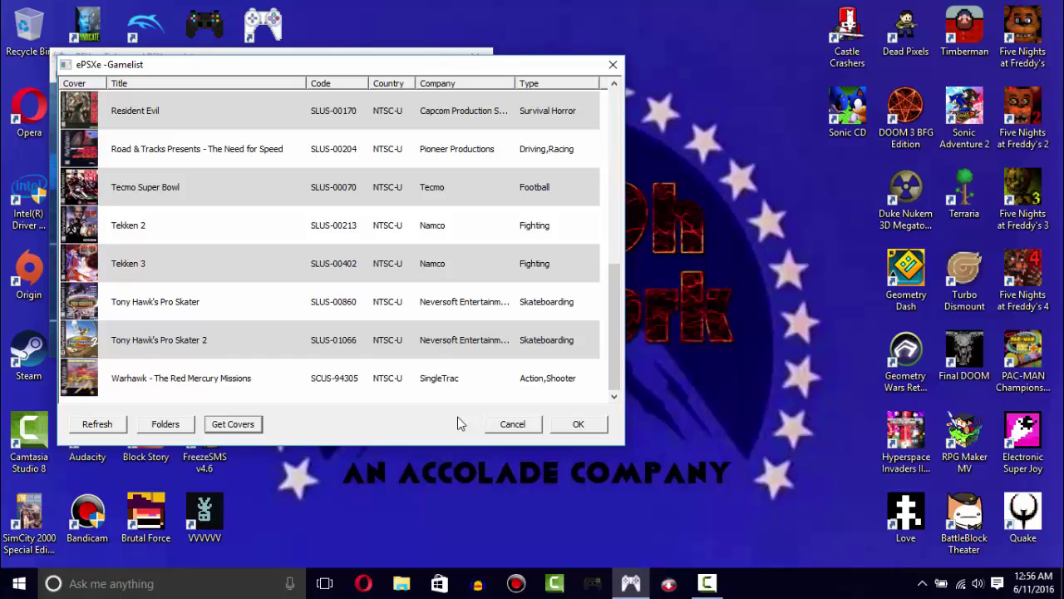
{"action": "double_click", "coordinate": [453, 235]}
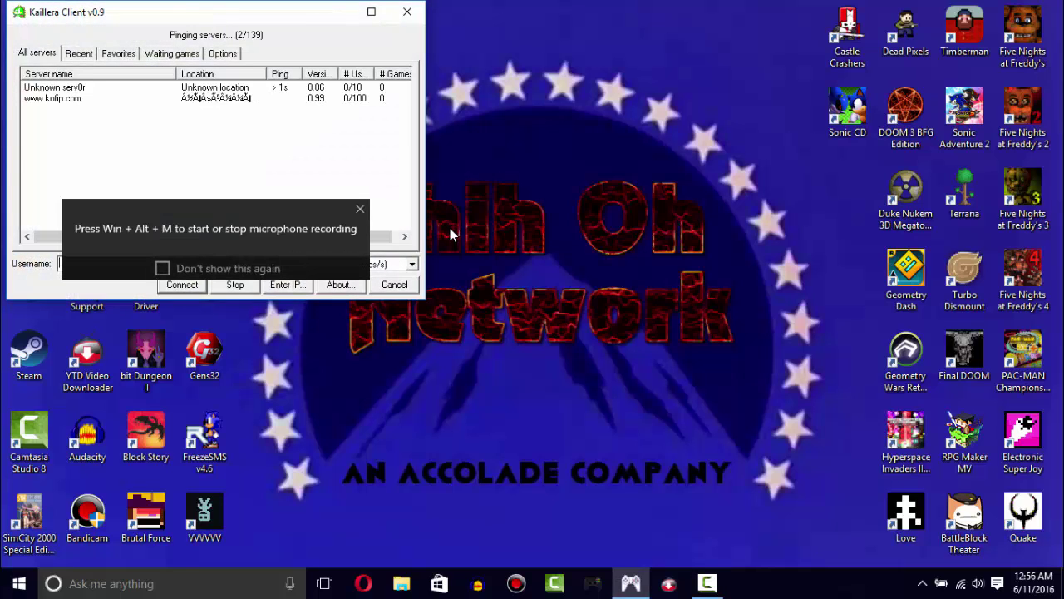
{"action": "left_click", "coordinate": [360, 209]}
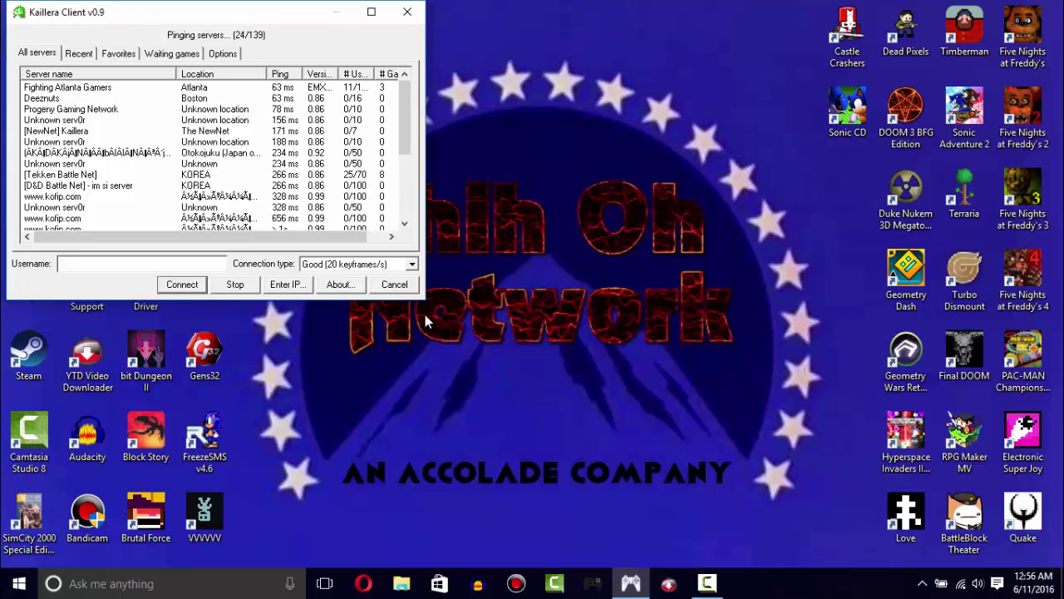
{"action": "left_click", "coordinate": [396, 267]}
{"action": "left_click", "coordinate": [394, 277]}
{"action": "left_click", "coordinate": [396, 293]}
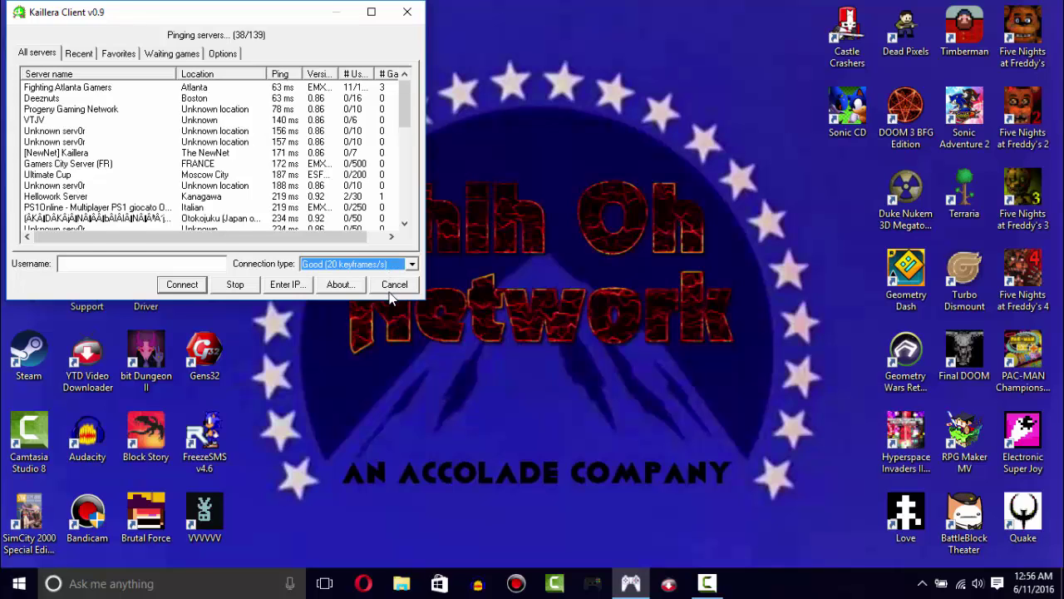
{"action": "left_click", "coordinate": [385, 285]}
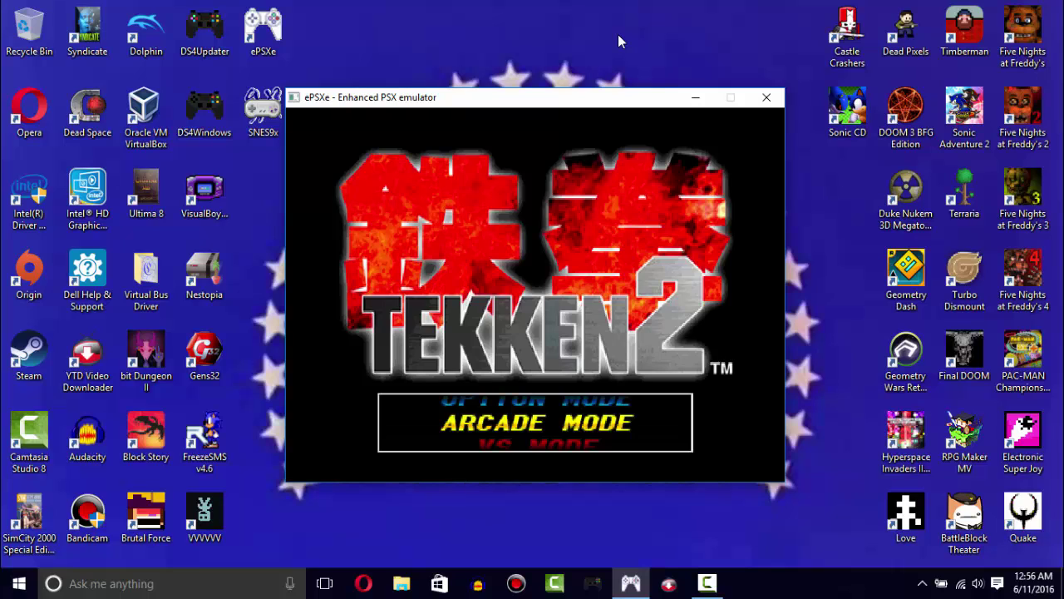
Look through the game modes in the Tekken 2 main menu, stopping at Option Mode
{"action": "key", "text": "Up"}
{"action": "key", "text": "Up"}
{"action": "key", "text": "Up"}
{"action": "key", "text": "Up"}
{"action": "key", "text": "Up"}
{"action": "key", "text": "Up"}
{"action": "key", "text": "Up"}
{"action": "key", "text": "Up"}
{"action": "key", "text": "Return"}
{"action": "key", "text": "Up"}
{"action": "key", "text": "Return"}
{"action": "key", "text": "Up"}
{"action": "key", "text": "Return"}
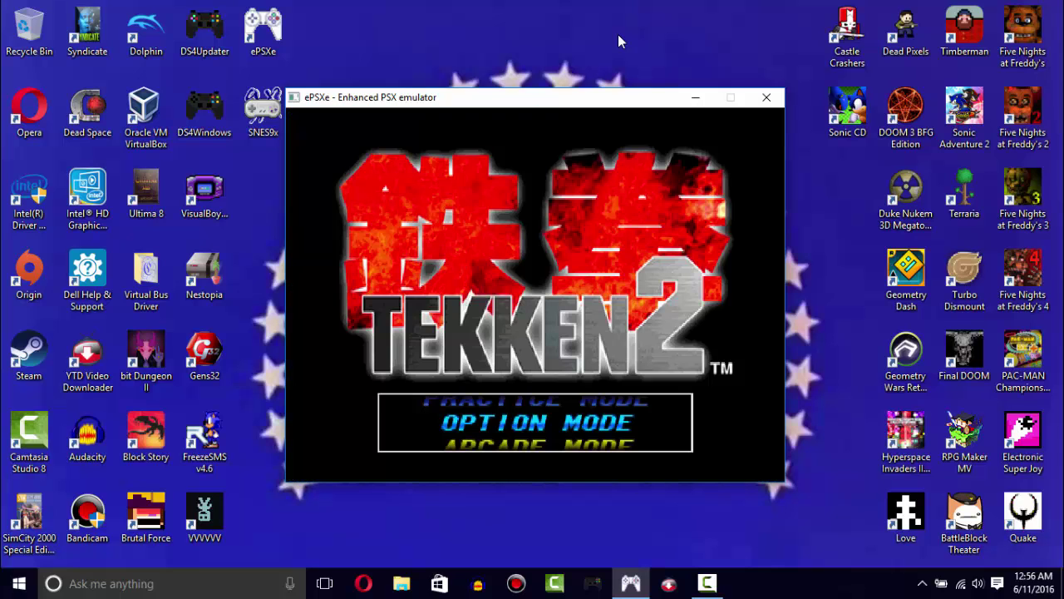
Start Arcade Mode in Tekken 2 and choose Heihachi as the player 1 fighter
{"action": "key", "text": "Down"}
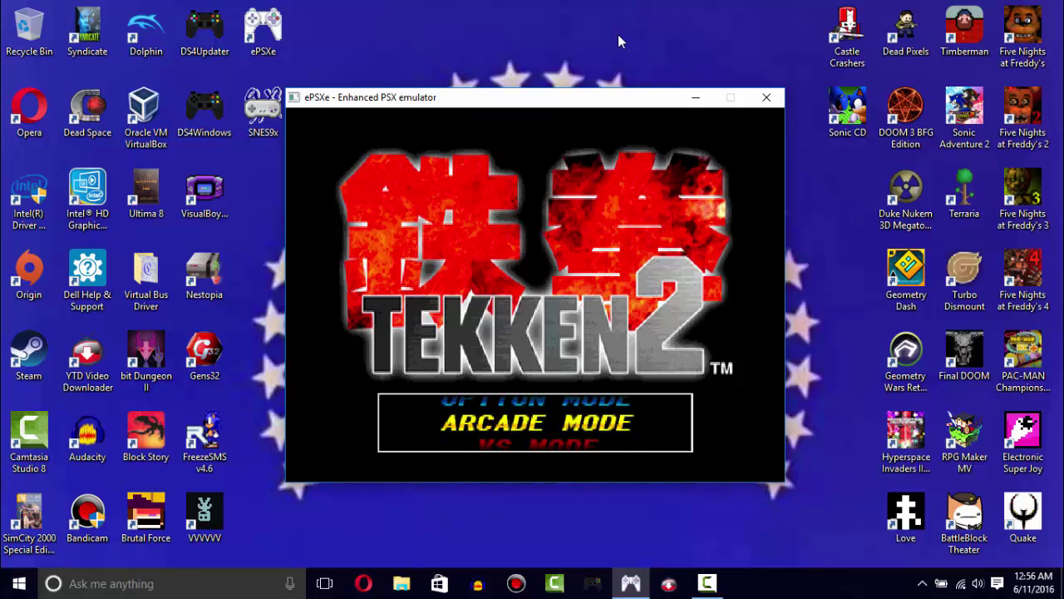
{"action": "key", "text": "Return"}
{"action": "key", "text": "Right"}
{"action": "key", "text": "Right"}
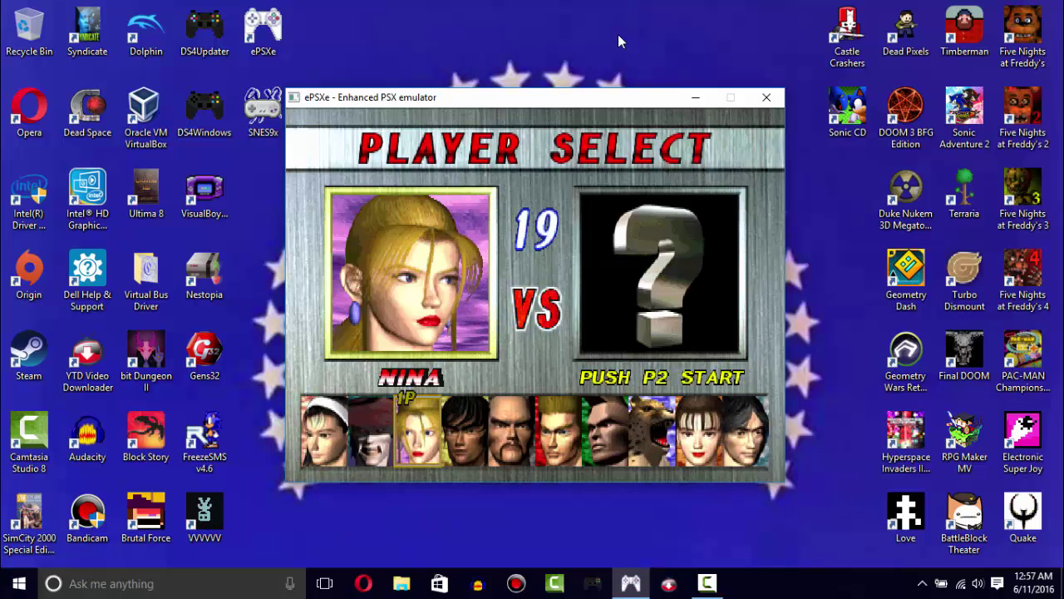
{"action": "key", "text": "Right"}
{"action": "key", "text": "Right"}
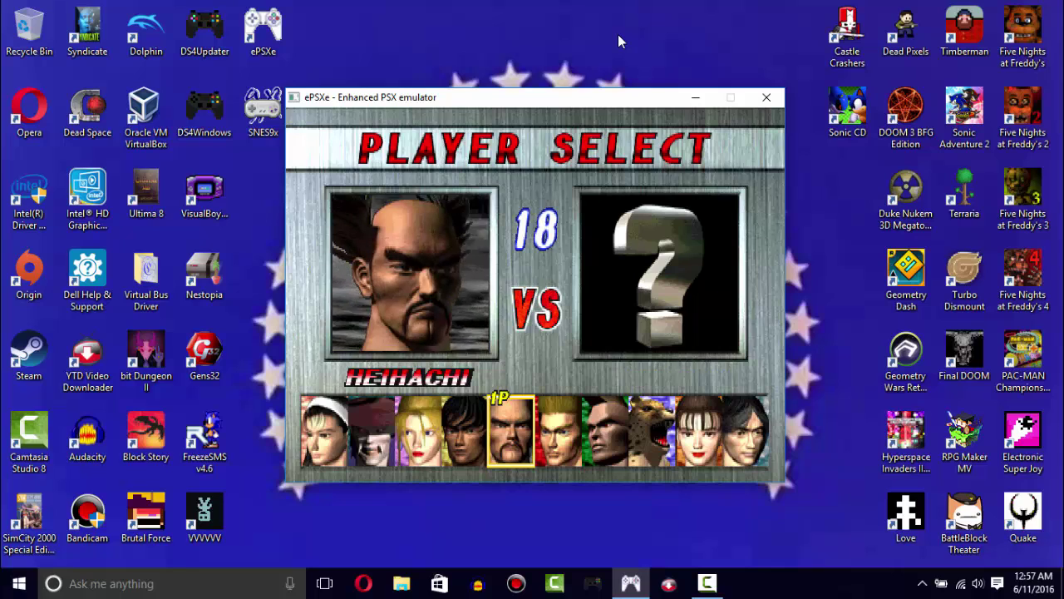
{"action": "key", "text": "Return"}
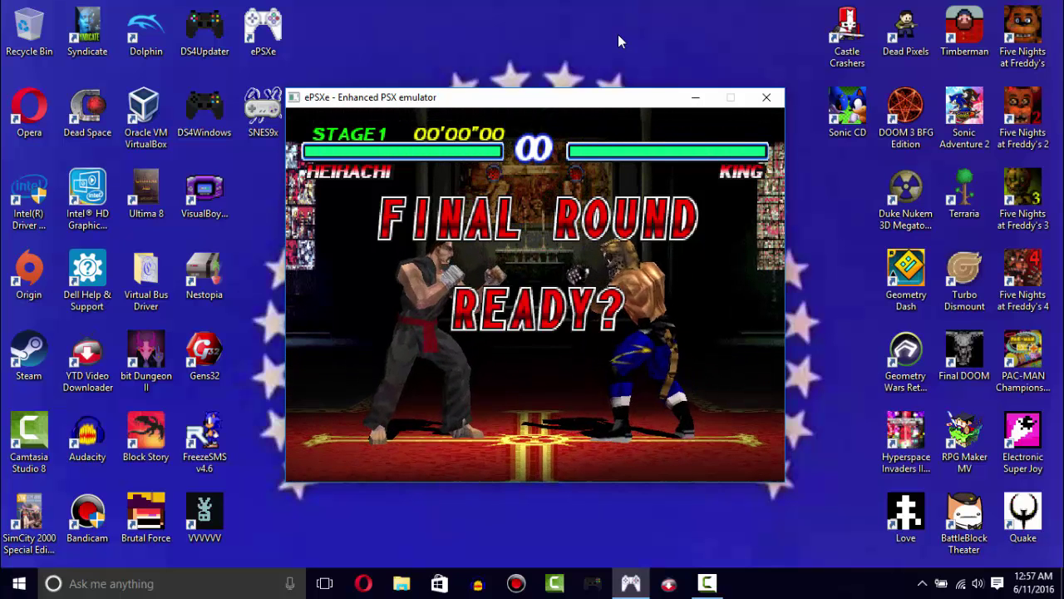
Fight the Stage 1 match against King as Heihachi, attacking repeatedly until King is knocked out
{"action": "key", "text": "Right"}
{"action": "key", "text": "d"}
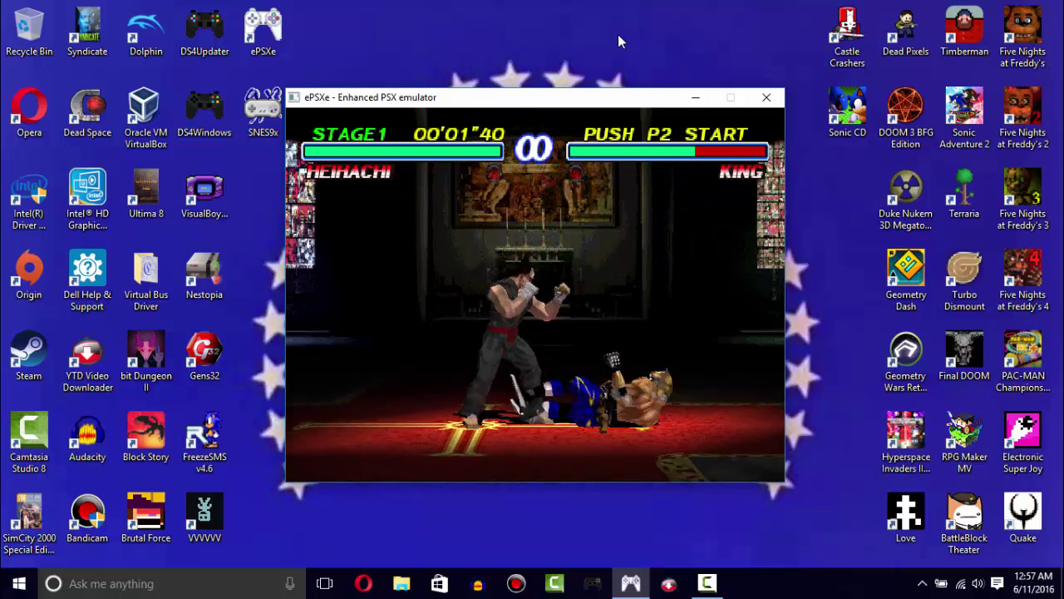
{"action": "key", "text": "d"}
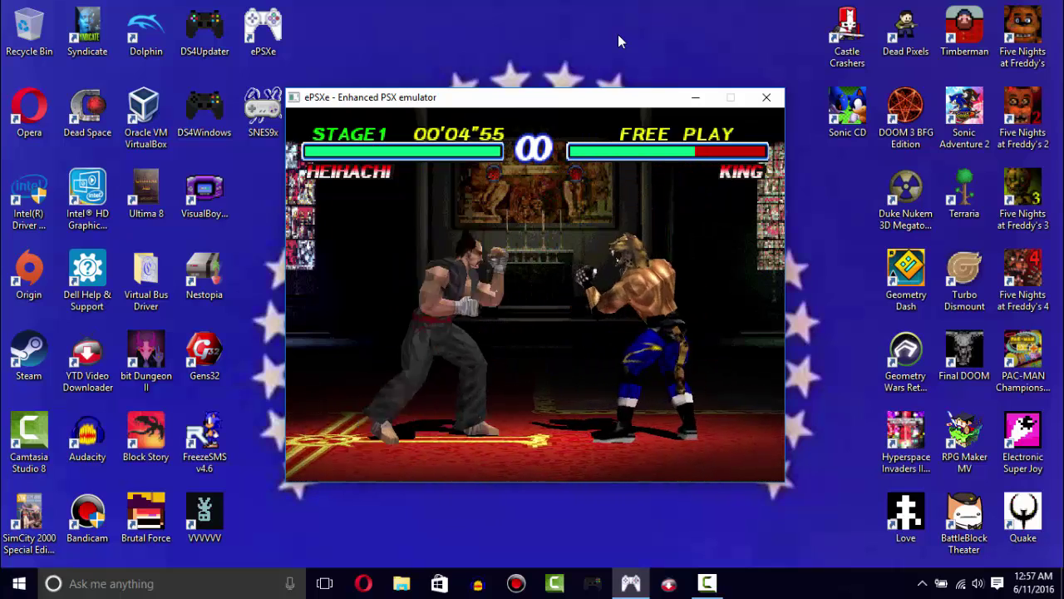
{"action": "key", "text": "d"}
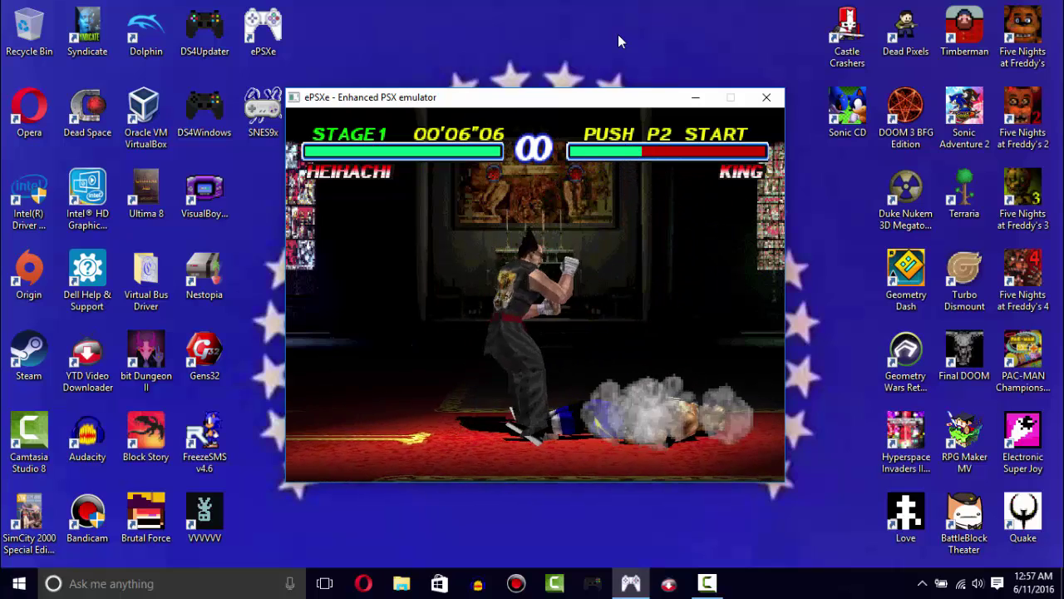
{"action": "key", "text": "d"}
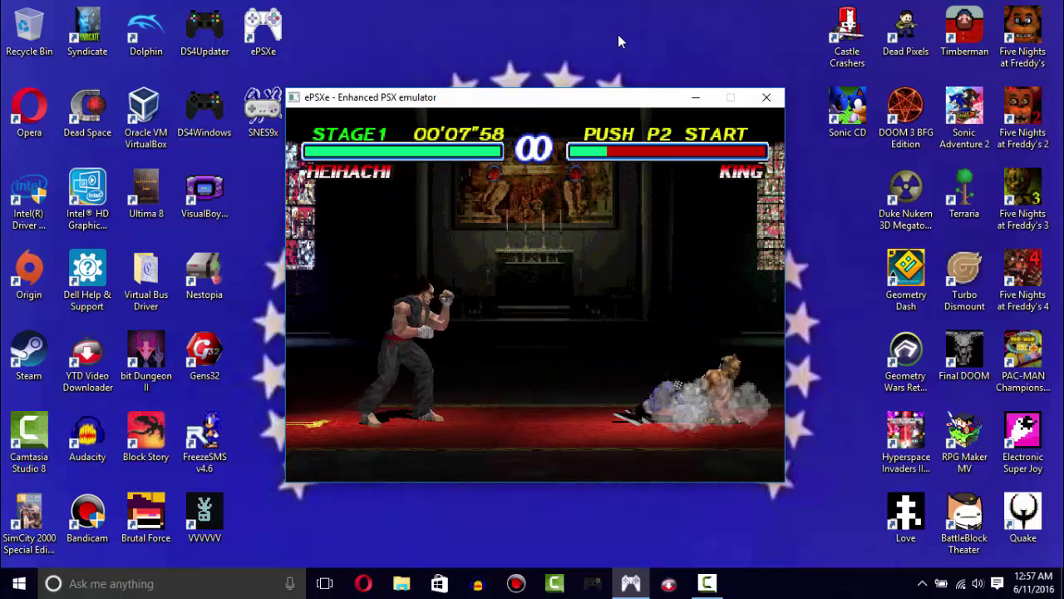
{"action": "key", "text": "d"}
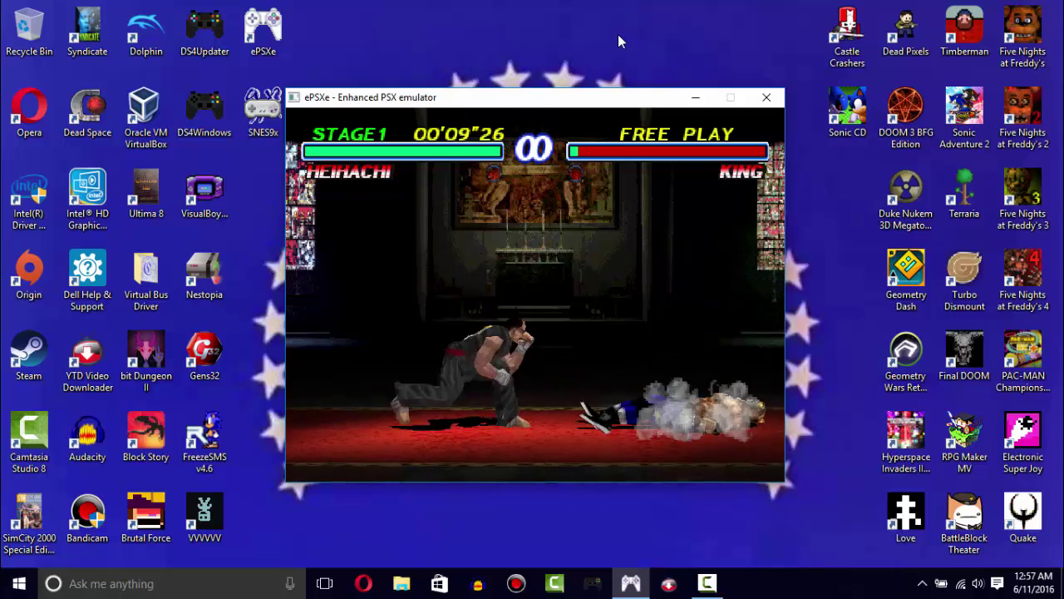
{"action": "key", "text": "d"}
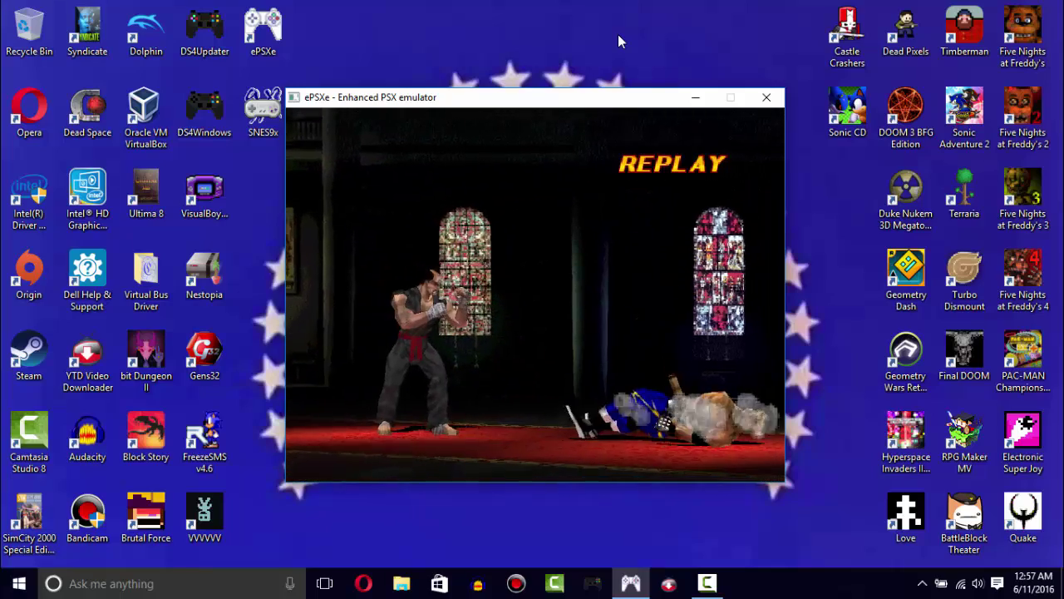
Leave the running game, move the emulator window toward the middle of the desktop, and close the emulator
{"action": "key", "text": "Escape"}
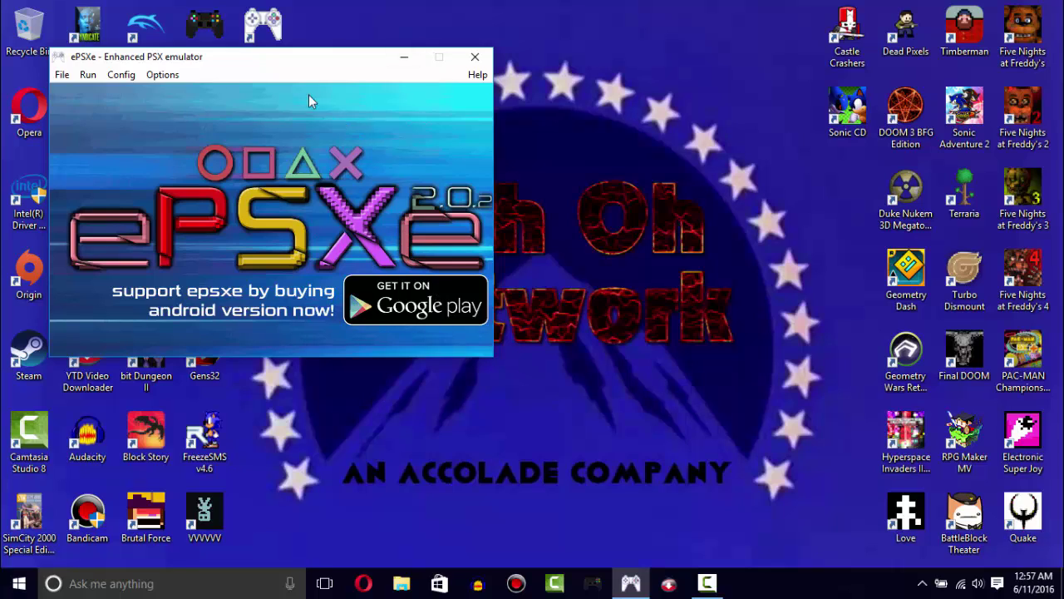
{"action": "left_click_drag", "start_coordinate": [252, 69], "coordinate": [545, 78]}
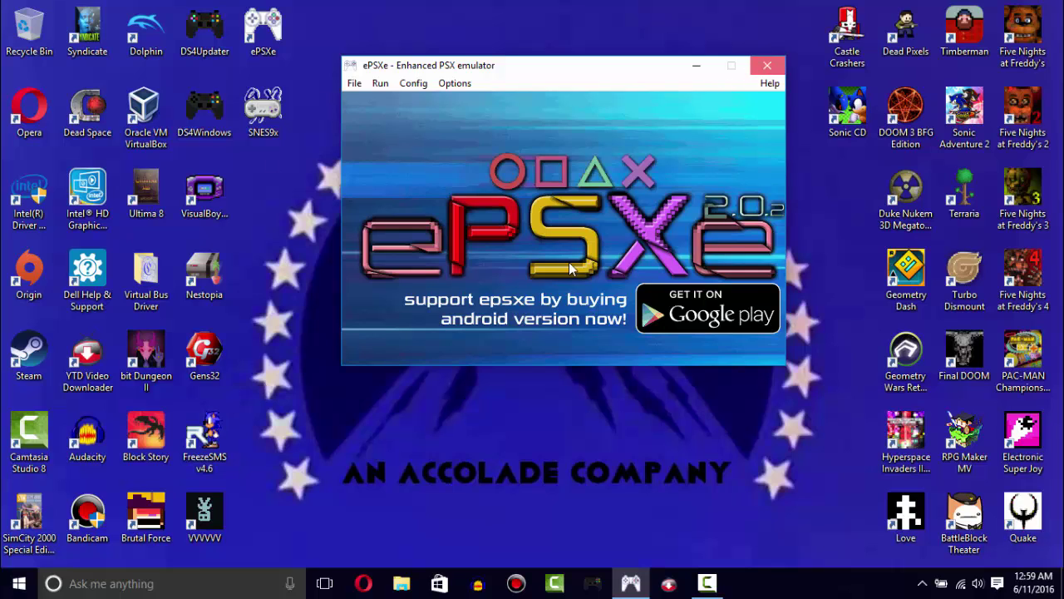
{"action": "left_click", "coordinate": [768, 64]}
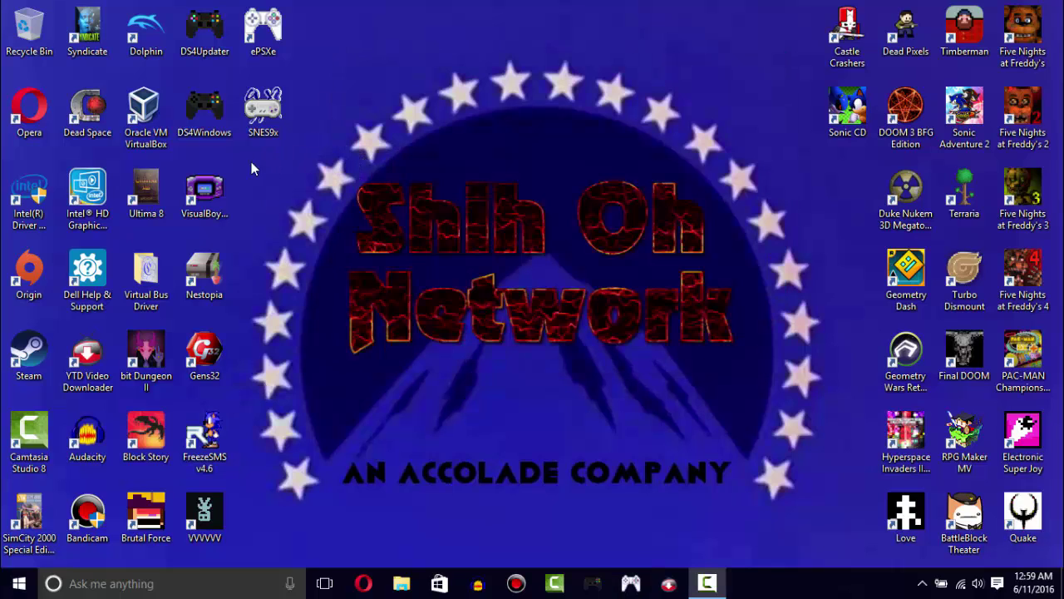